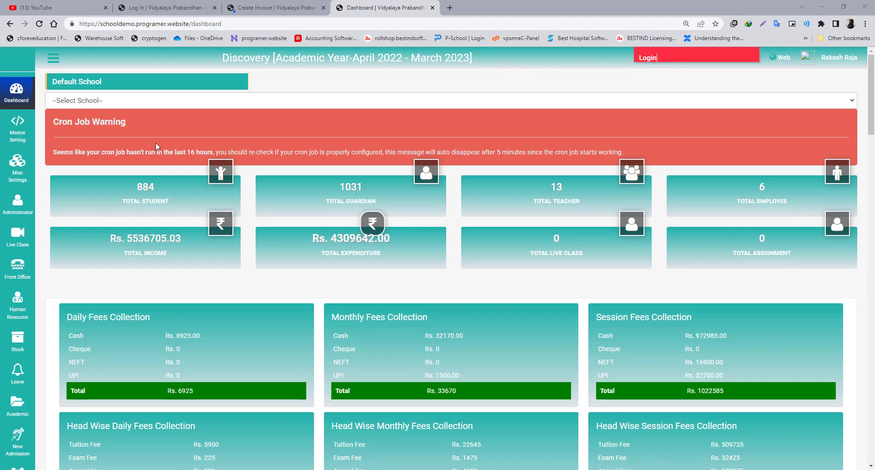
# Step: Open the Student Attendance page from the attendance section
pyautogui.scroll(-1, 53, 174)
pyautogui.scroll(-5, 53, 174)
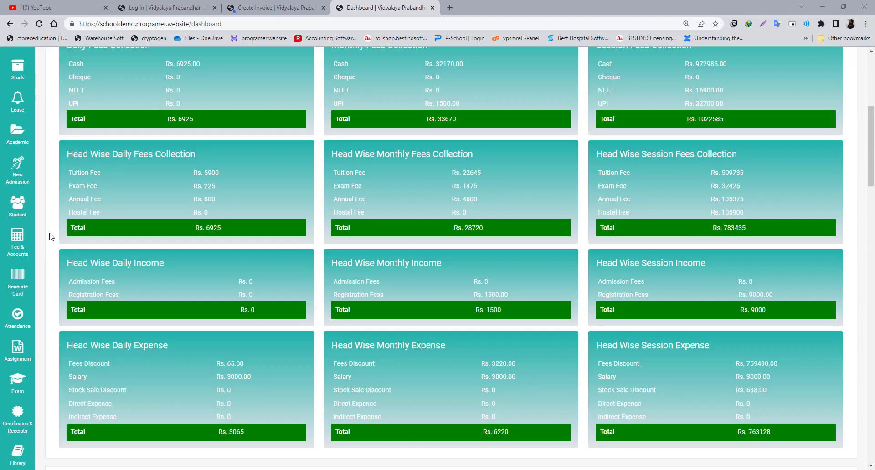
pyautogui.click(17, 313)
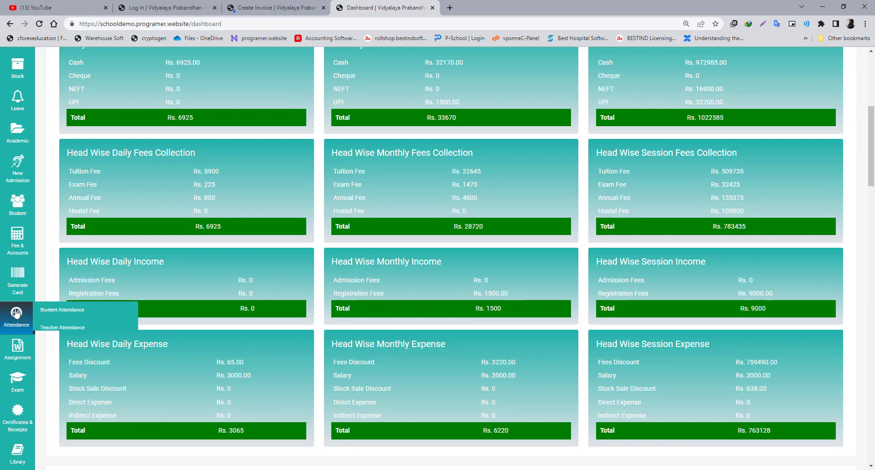
pyautogui.click(53, 313)
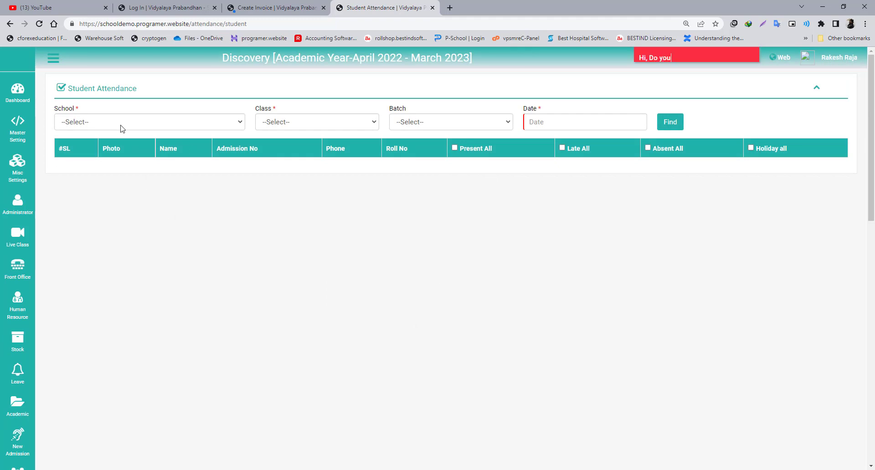
# Step: Try to choose DISCOVERY PUBLIC SCHOOL and class Std. - II for the student attendance search
pyautogui.click(88, 123)
pyautogui.click(89, 142)
pyautogui.click(299, 125)
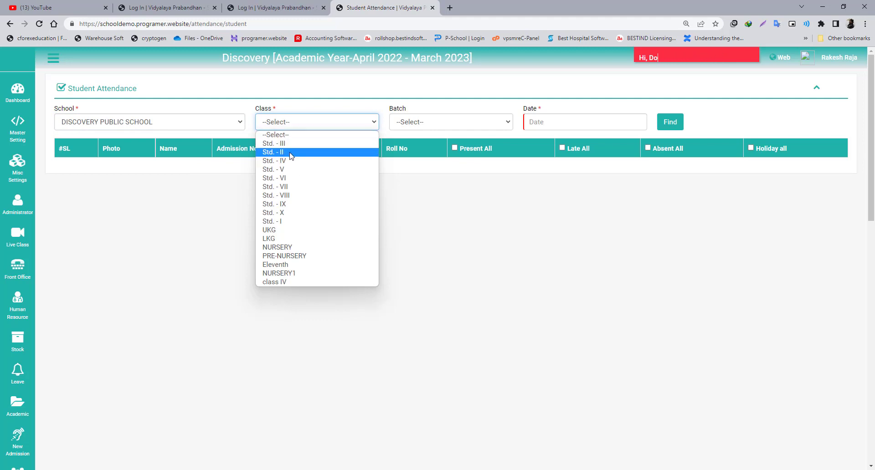
pyautogui.click(289, 153)
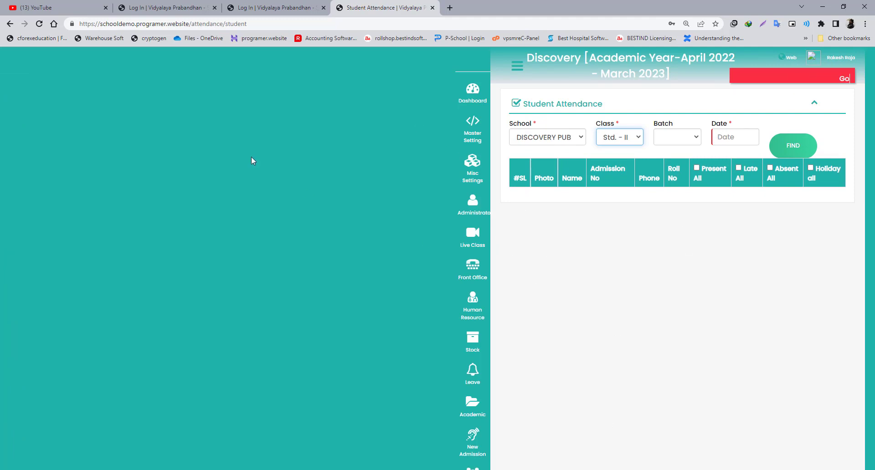
# Step: Log back in with the prefilled credentials and open the Student Attendance page
pyautogui.press('F5')
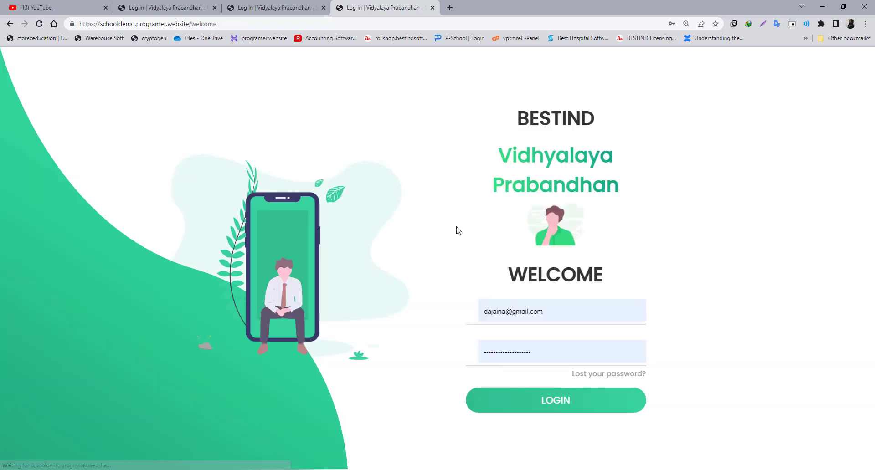
pyautogui.click(519, 408)
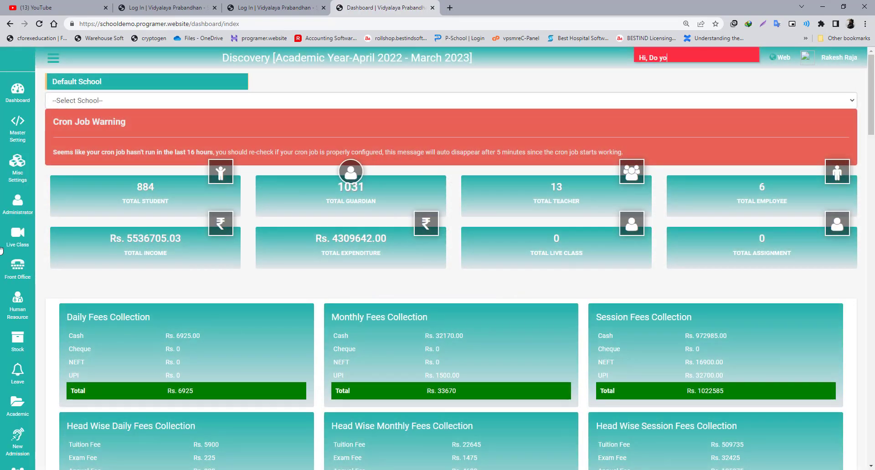
pyautogui.scroll(-4, 24, 358)
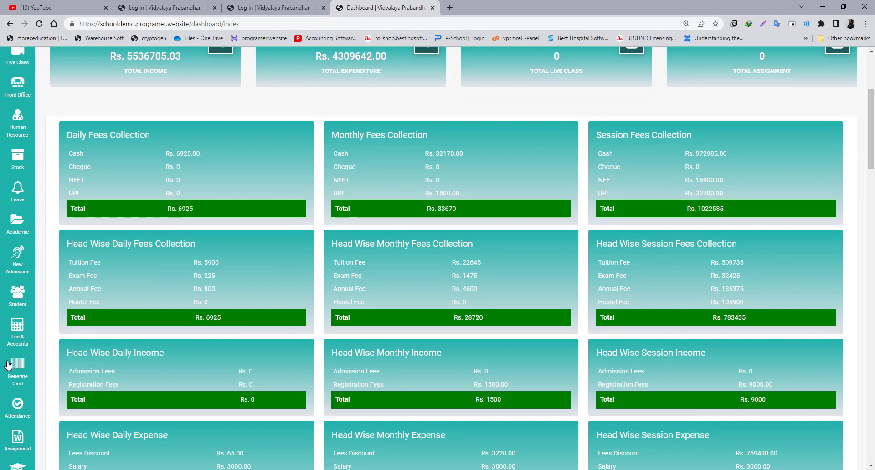
pyautogui.scroll(-2, 7, 365)
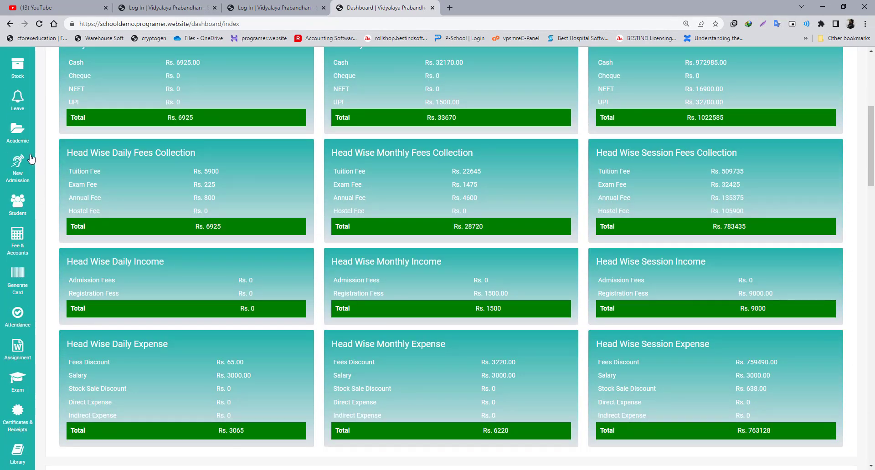
pyautogui.moveTo(18, 313)
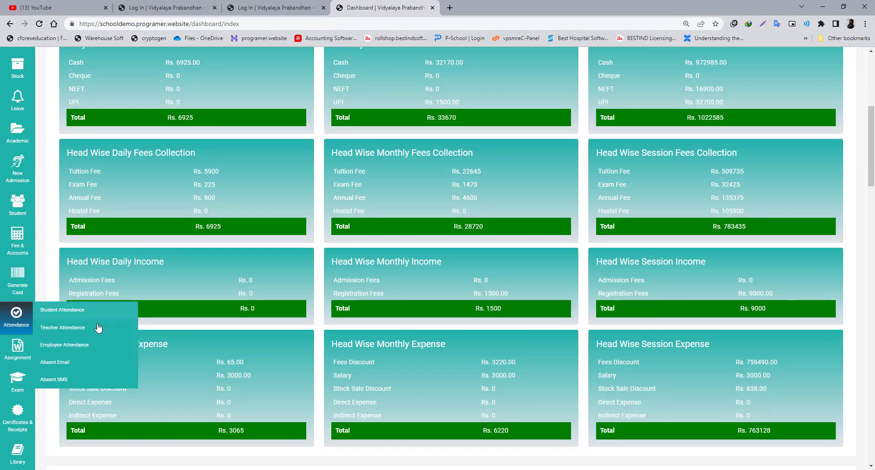
pyautogui.click(74, 310)
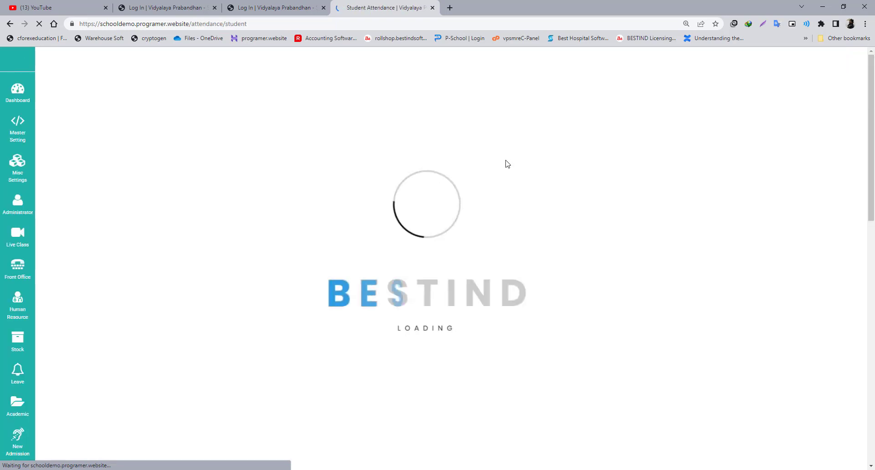
# Step: Set the school to DISCOVERY PUBLIC SCHOOL, the class to Std. - II and the batch to A
pyautogui.click(116, 122)
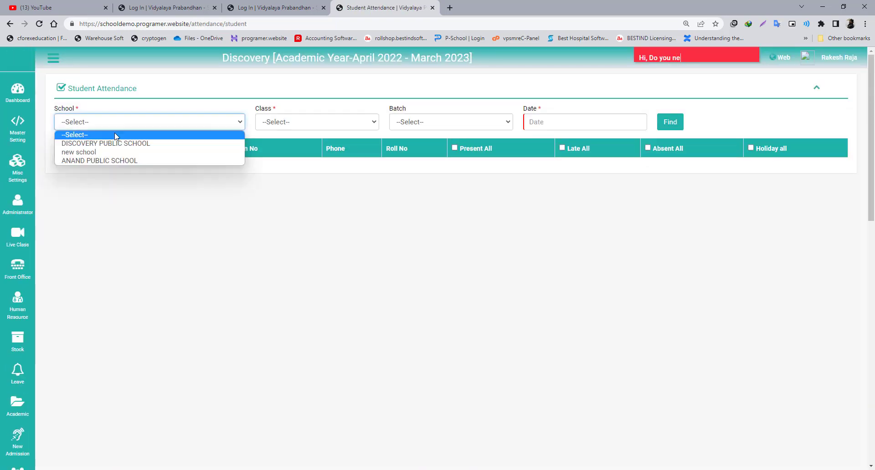
pyautogui.click(310, 122)
pyautogui.click(315, 122)
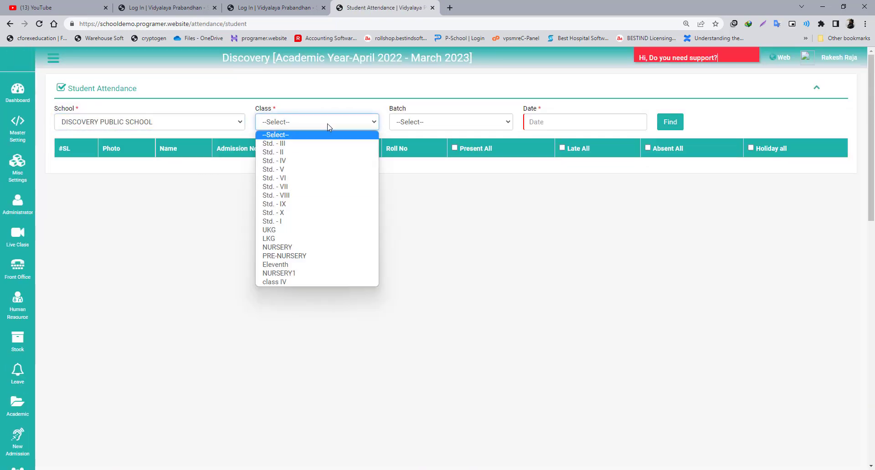
pyautogui.click(274, 151)
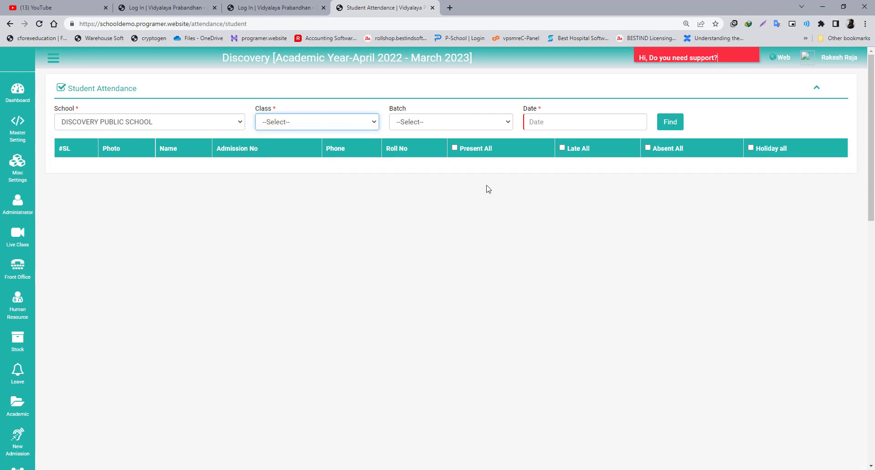
pyautogui.click(416, 123)
pyautogui.click(420, 145)
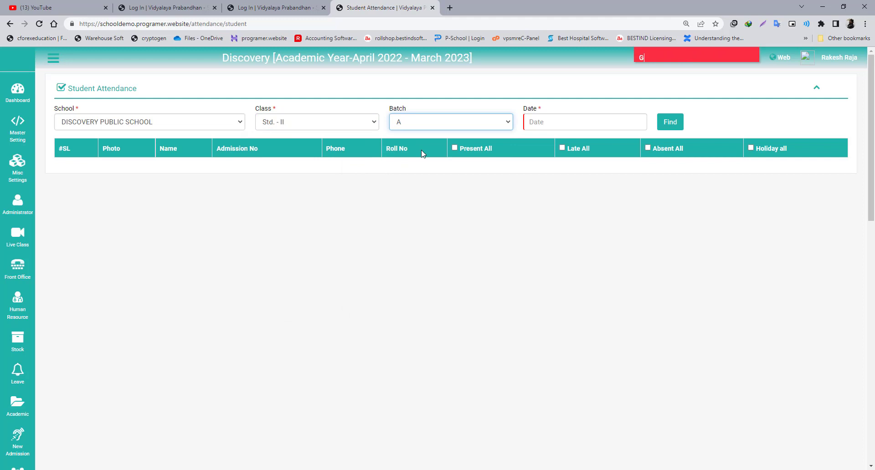
# Step: Set the attendance date to 15-06-2022 and find the matching students, looking through the resulting list
pyautogui.click(542, 124)
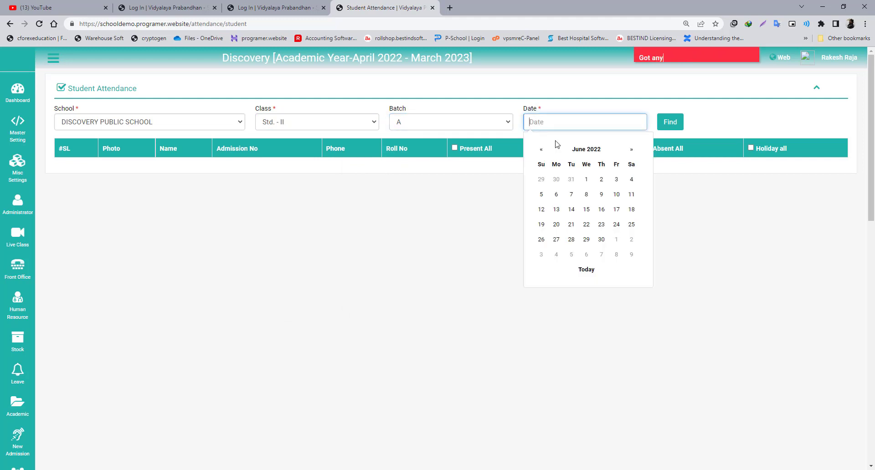
pyautogui.click(586, 211)
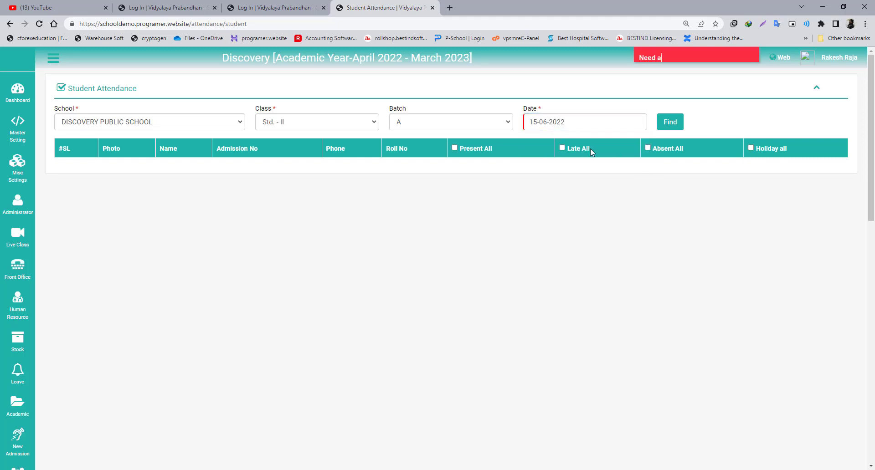
pyautogui.click(666, 126)
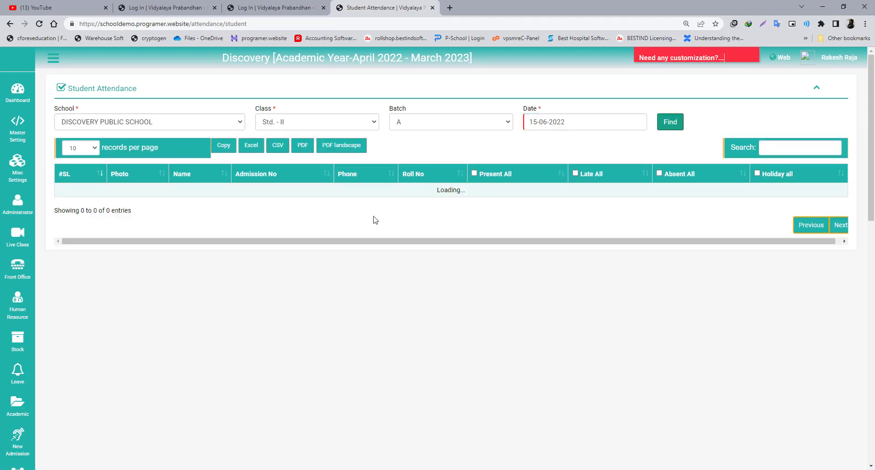
pyautogui.scroll(-6, 513, 324)
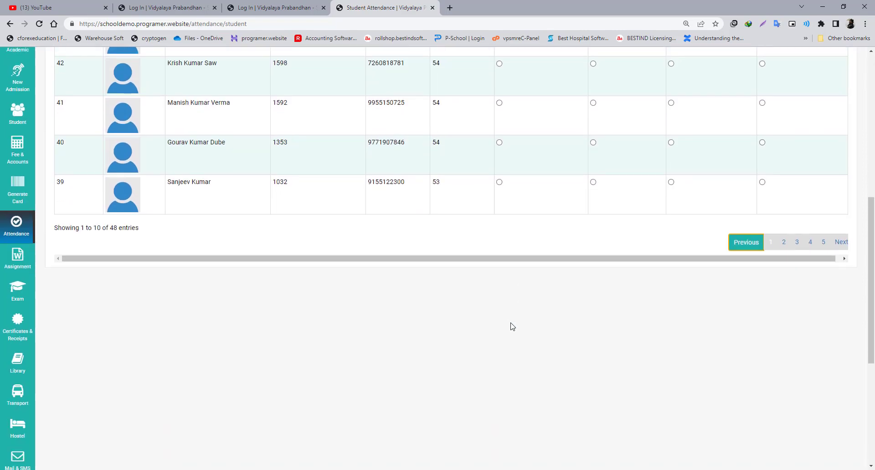
pyautogui.scroll(6, 513, 327)
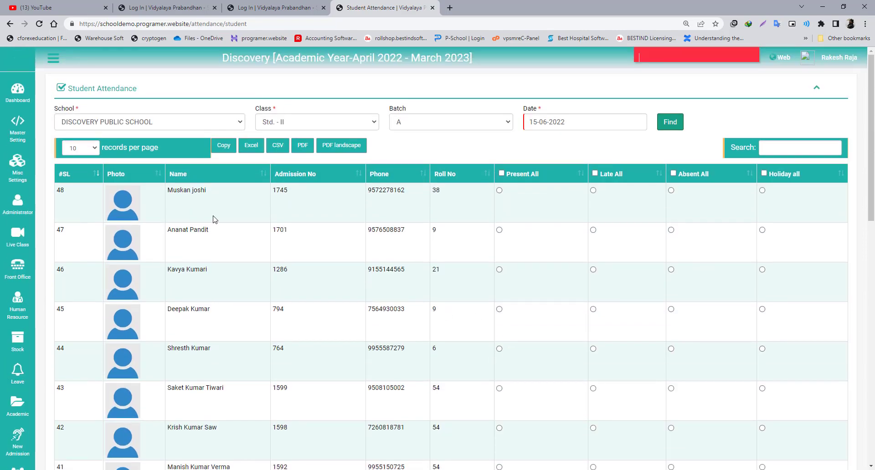
pyautogui.scroll(-6, 218, 251)
pyautogui.scroll(6, 236, 295)
# Step: Mark all students as present at once, check the list, and clear the Present All selection
pyautogui.click(502, 173)
pyautogui.scroll(-6, 521, 129)
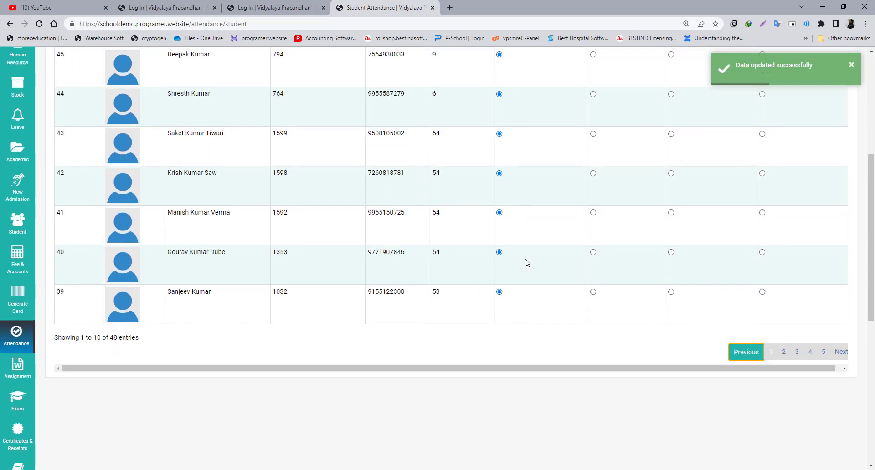
pyautogui.scroll(6, 534, 255)
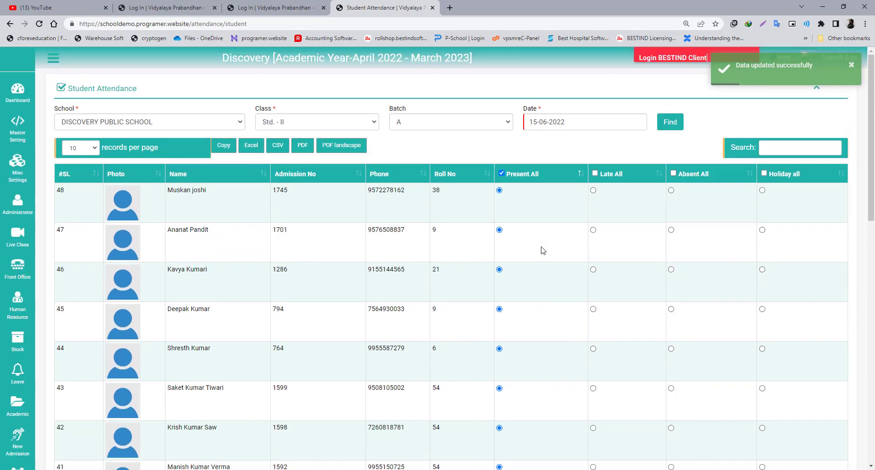
pyautogui.click(501, 174)
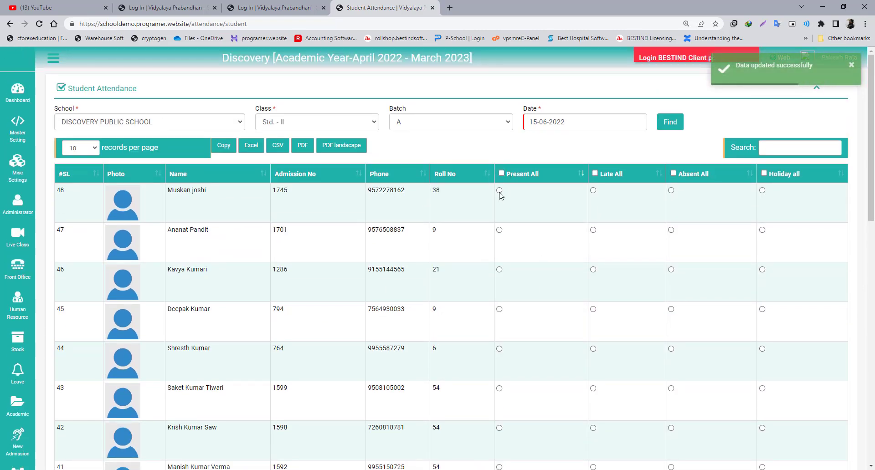
# Step: Mark the students with serial numbers 48, 46, 44, 43 and 40 individually as present
pyautogui.click(499, 190)
pyautogui.click(499, 269)
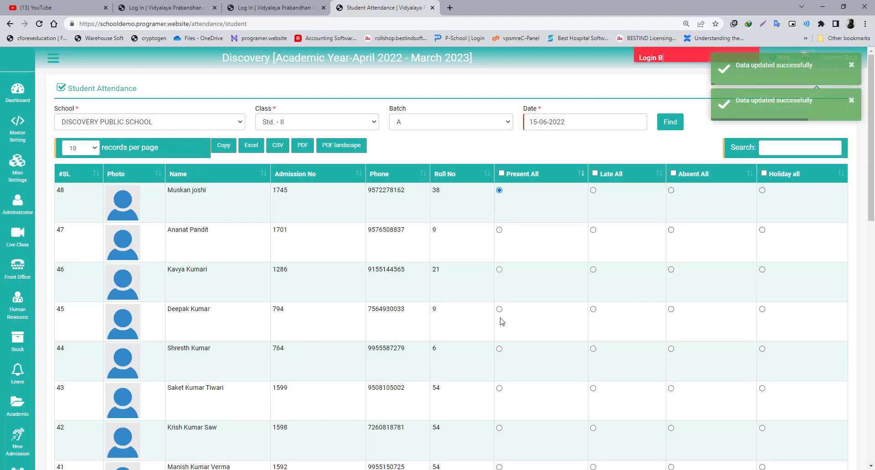
pyautogui.click(499, 348)
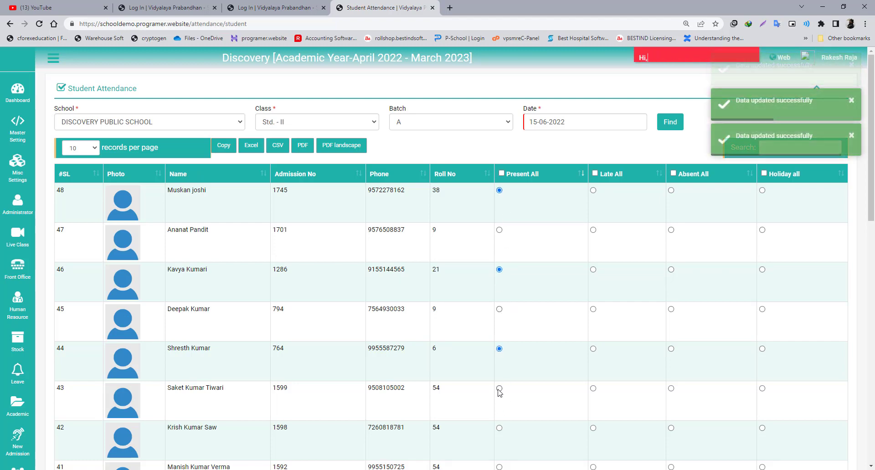
pyautogui.click(499, 388)
pyautogui.scroll(-5, 492, 337)
pyautogui.click(500, 280)
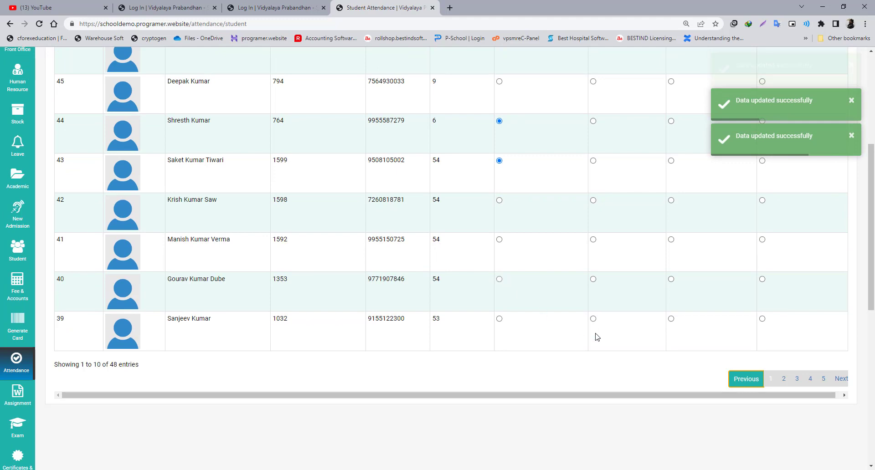
pyautogui.scroll(3, 596, 336)
pyautogui.scroll(2, 552, 201)
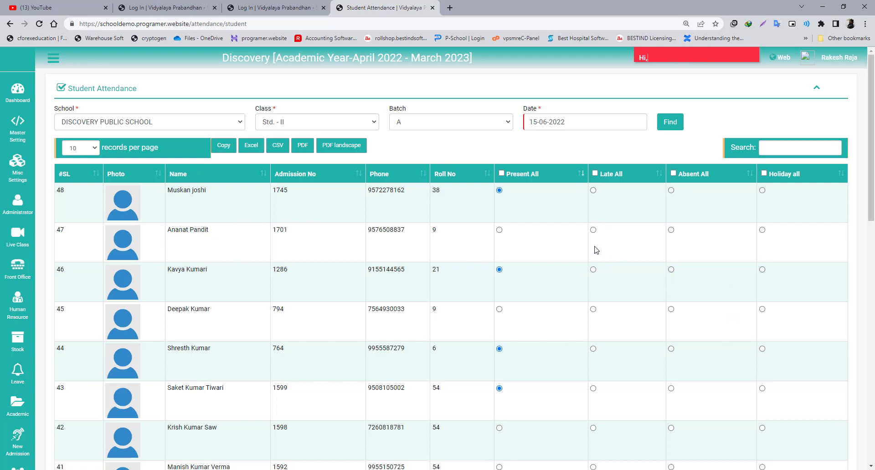
# Step: Mark the student with serial number 47 as late
pyautogui.click(593, 230)
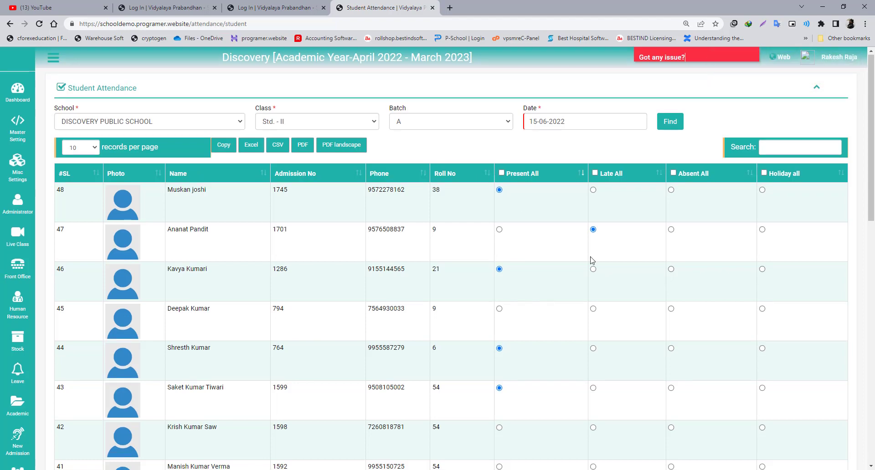
pyautogui.scroll(-3, 615, 296)
pyautogui.scroll(3, 615, 296)
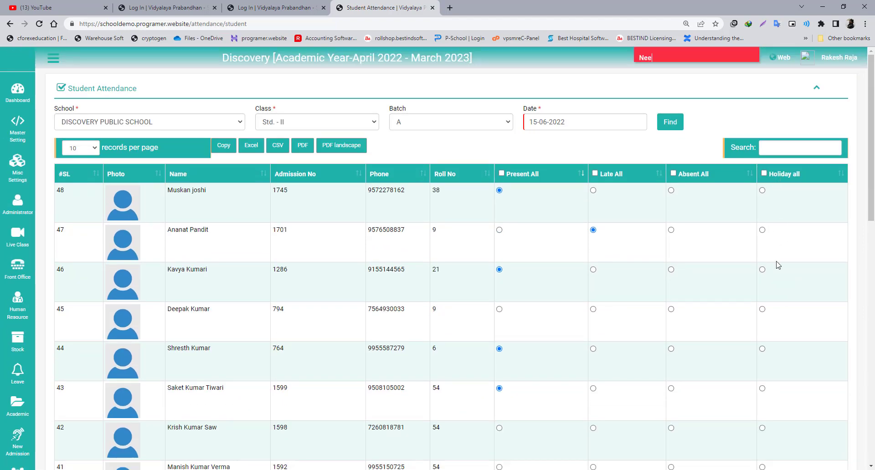
# Step: Mark all students as on holiday at once and check the whole list
pyautogui.scroll(-2, 757, 286)
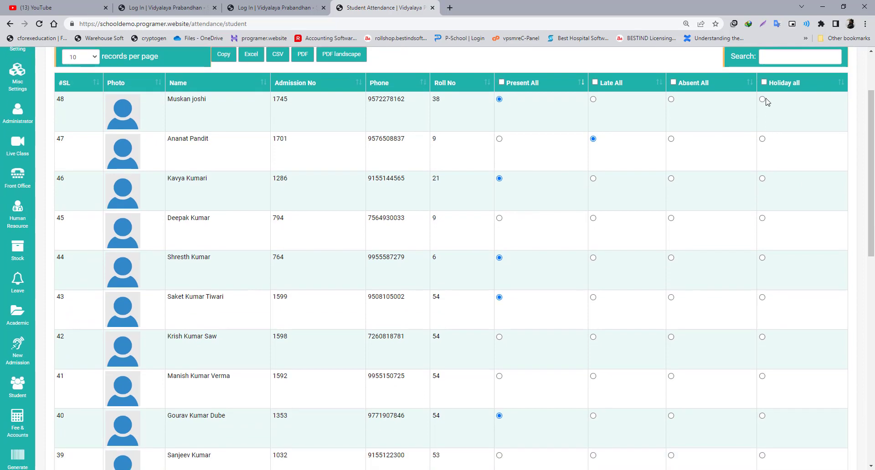
pyautogui.click(764, 82)
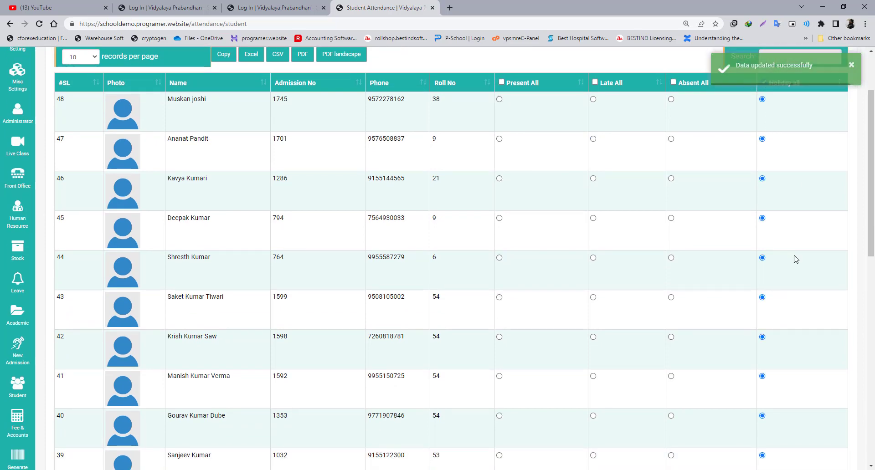
pyautogui.scroll(-3, 794, 257)
pyautogui.scroll(-3, 773, 235)
pyautogui.scroll(8, 768, 297)
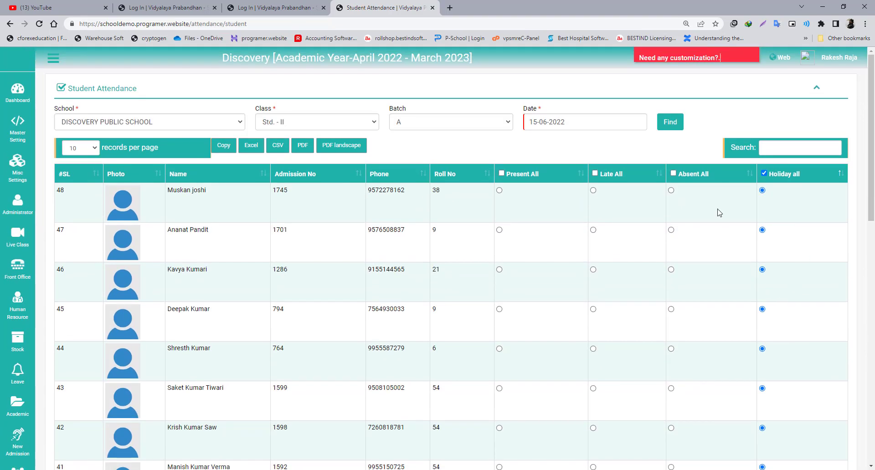
# Step: Mark all students as absent at once and clear the Absent All selection
pyautogui.click(674, 173)
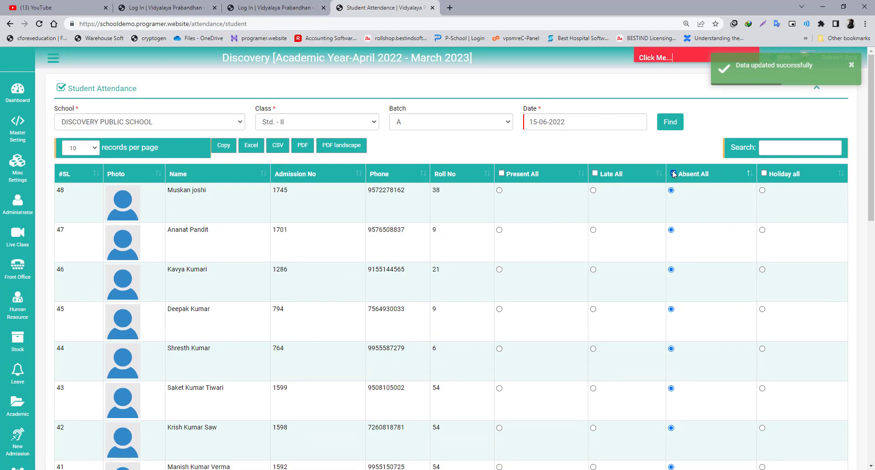
pyautogui.click(678, 177)
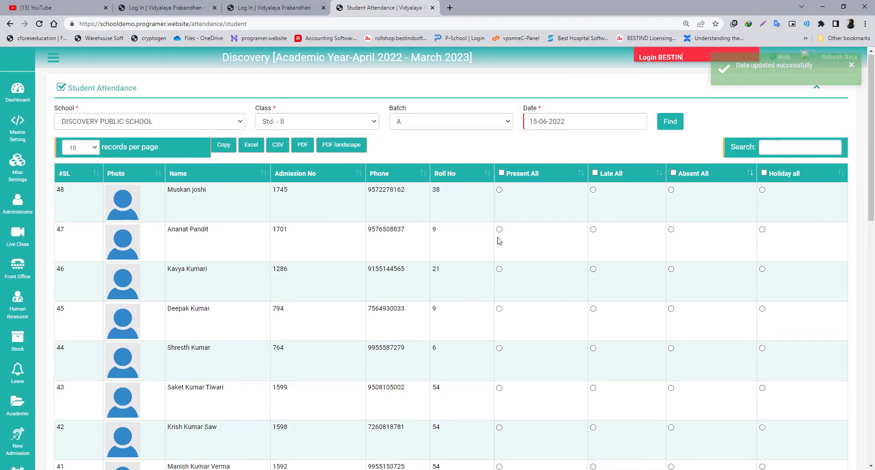
# Step: Mark the students with serial numbers 48, 45 and 40 individually as present
pyautogui.click(499, 190)
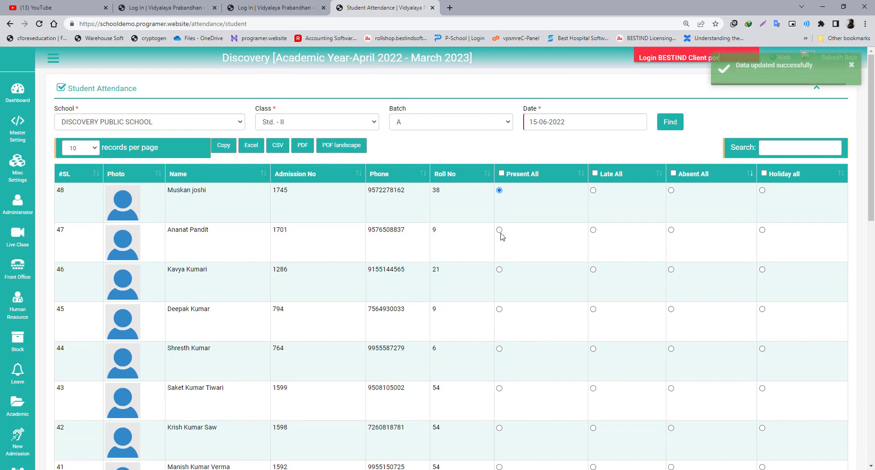
pyautogui.click(499, 310)
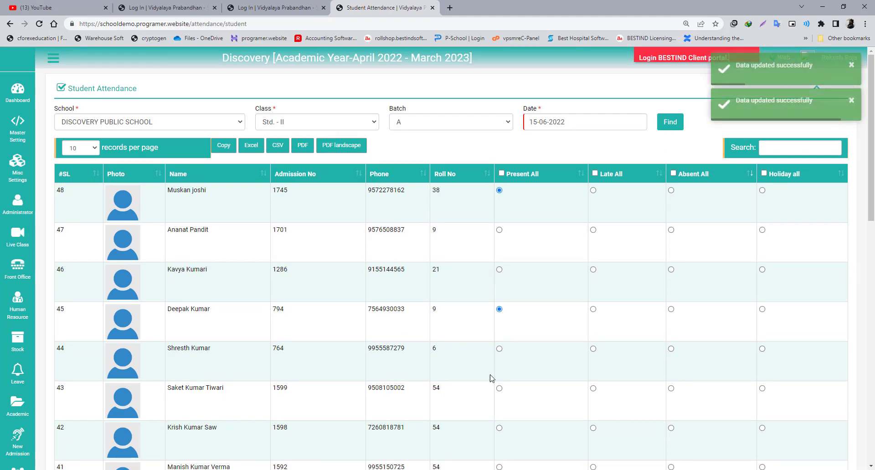
pyautogui.scroll(-4, 493, 378)
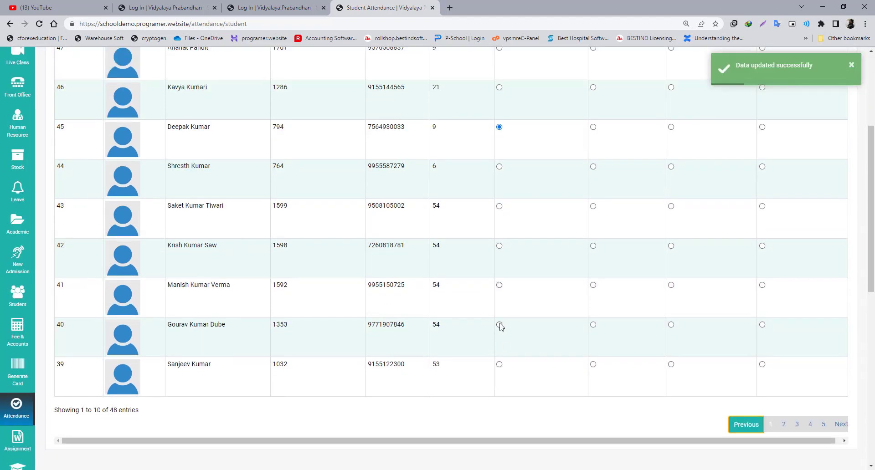
pyautogui.scroll(4, 520, 325)
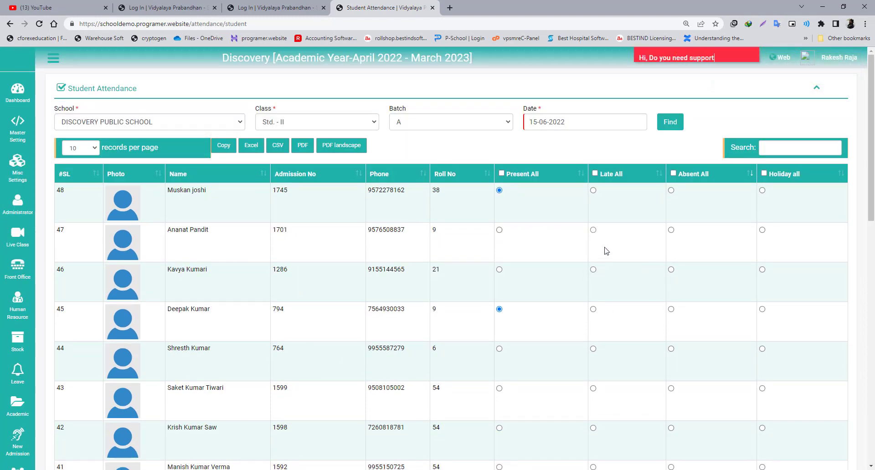
# Step: Mark the student with serial number 47 as late and the one with serial number 46 as absent
pyautogui.click(593, 230)
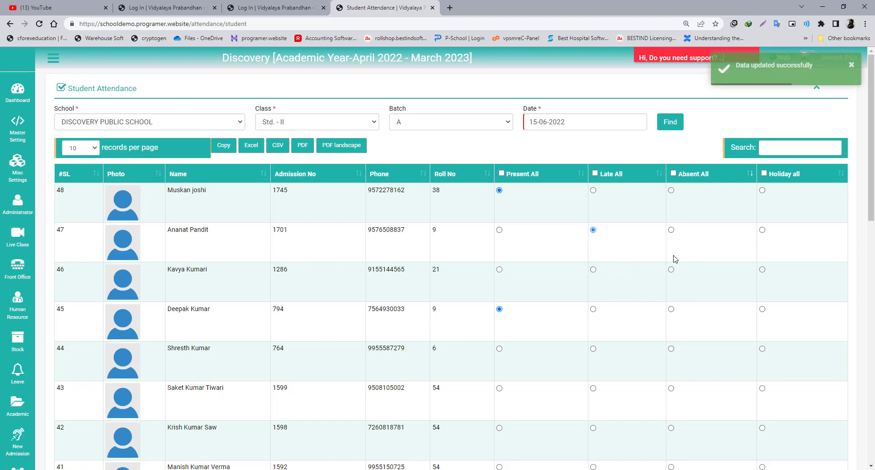
pyautogui.click(671, 269)
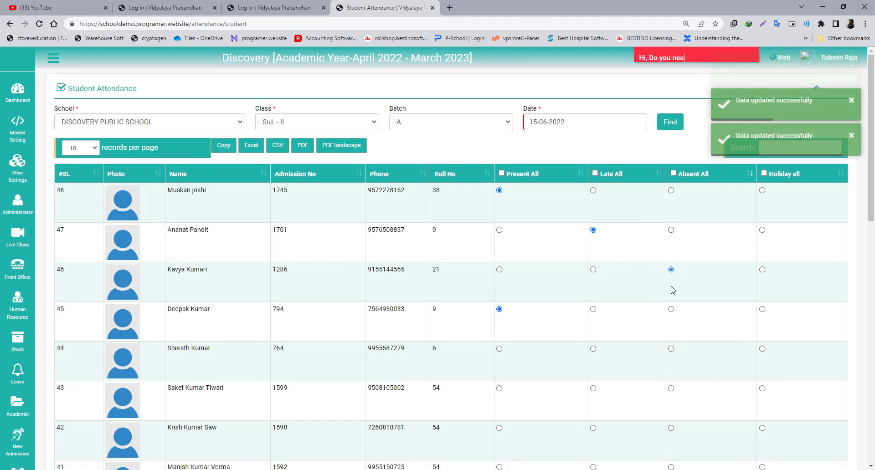
pyautogui.scroll(-3, 501, 296)
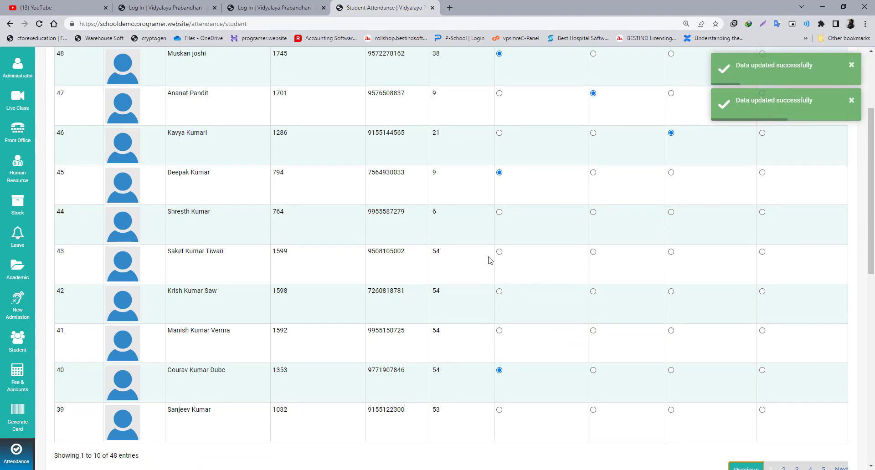
pyautogui.scroll(3, 482, 279)
# Step: Look through the second and third pages of the student attendance list
pyautogui.scroll(-10, 479, 304)
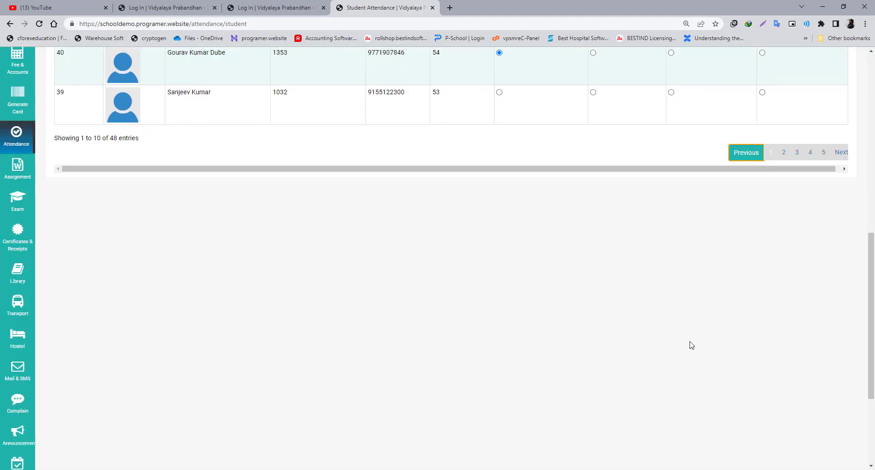
pyautogui.click(784, 153)
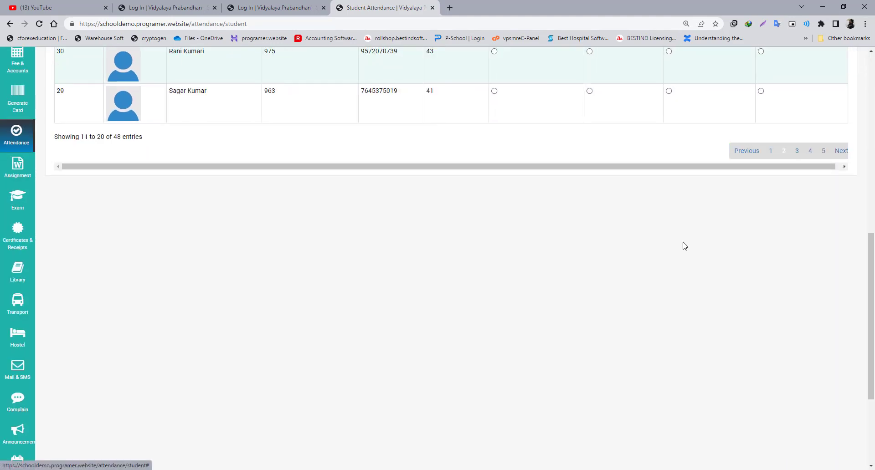
pyautogui.scroll(10, 579, 306)
pyautogui.scroll(-10, 577, 289)
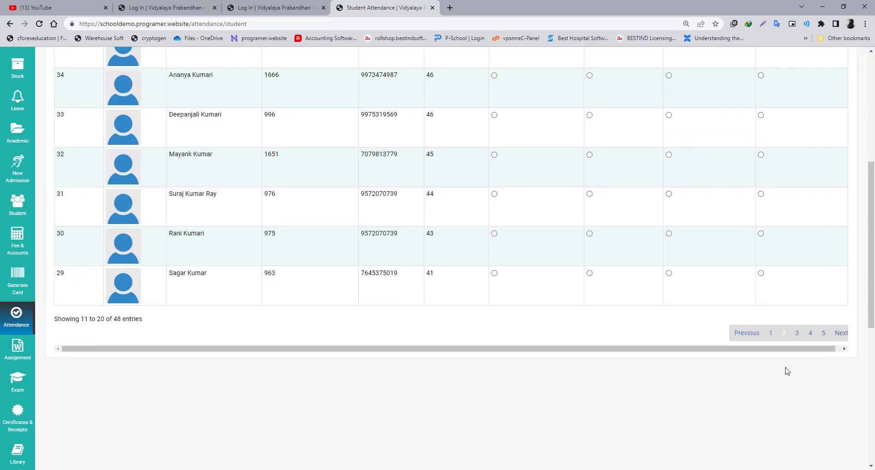
pyautogui.click(794, 334)
pyautogui.scroll(10, 593, 319)
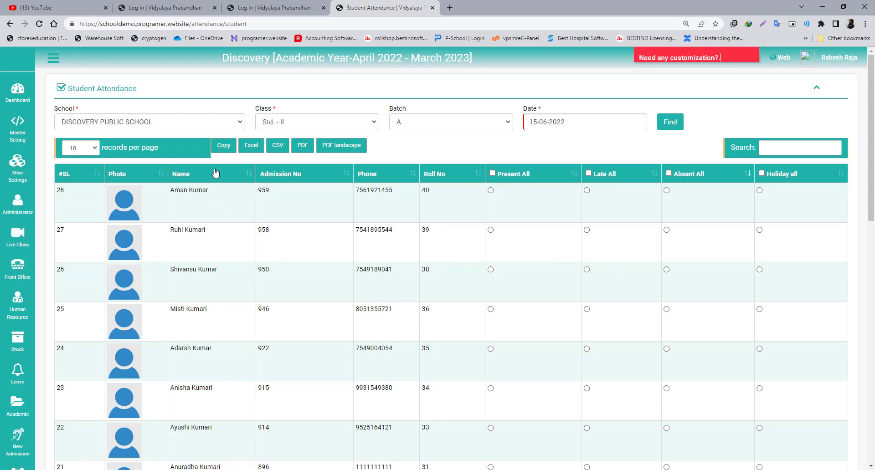
# Step: Keep DISCOVERY PUBLIC SCHOOL as the school and set the class to Std. - V and the batch to B
pyautogui.click(85, 124)
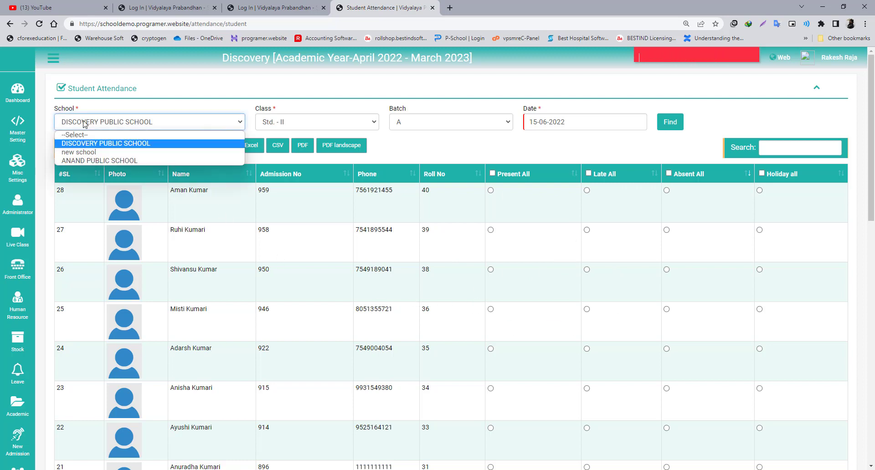
pyautogui.click(171, 145)
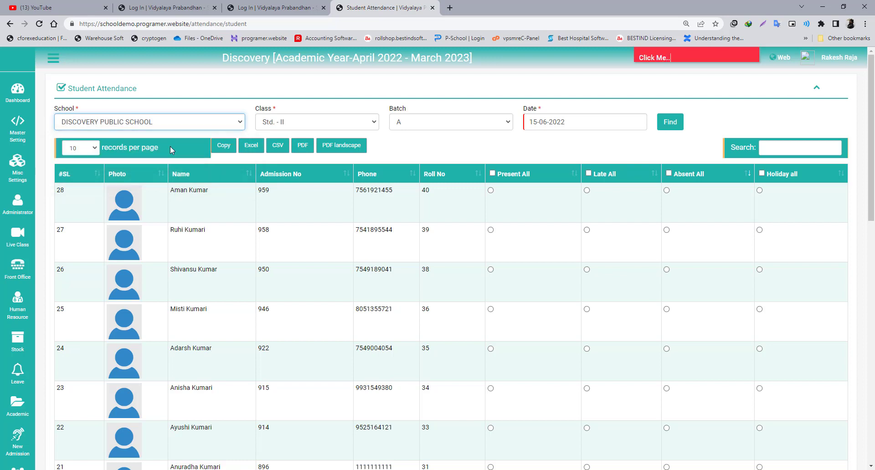
pyautogui.click(270, 125)
pyautogui.click(266, 172)
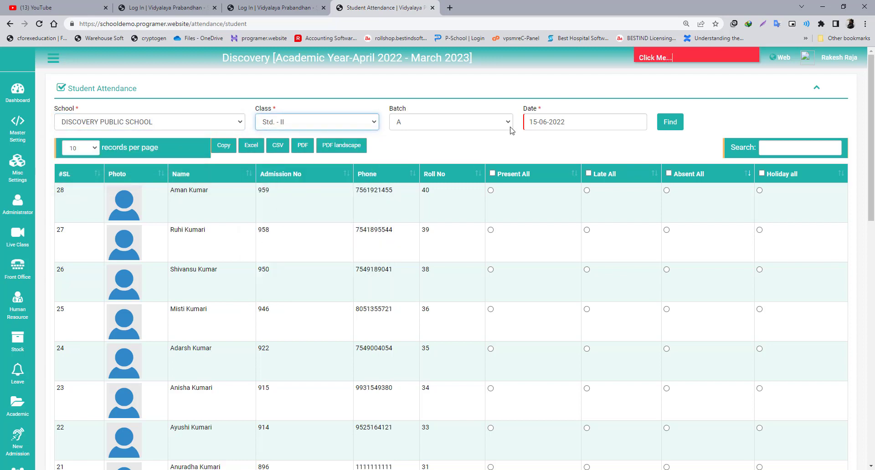
pyautogui.click(429, 124)
pyautogui.click(417, 149)
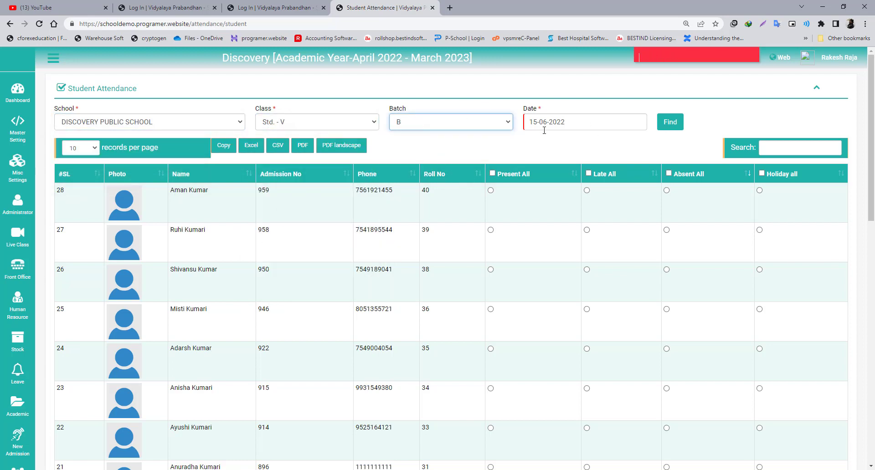
# Step: Set the attendance date to 17-06-2022 and search for the students of the chosen class and batch
pyautogui.click(575, 125)
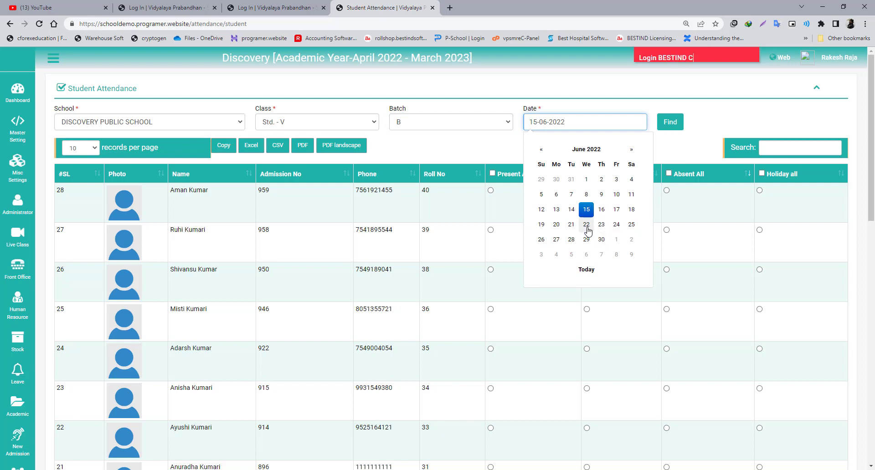
pyautogui.click(616, 210)
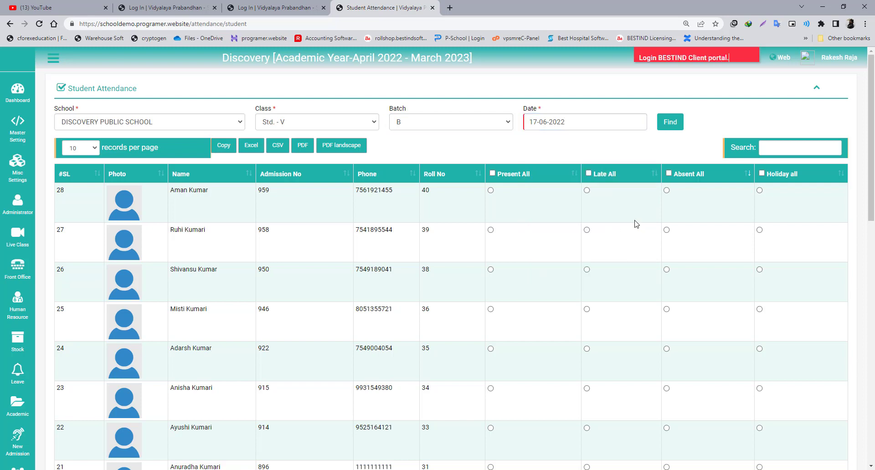
pyautogui.click(670, 123)
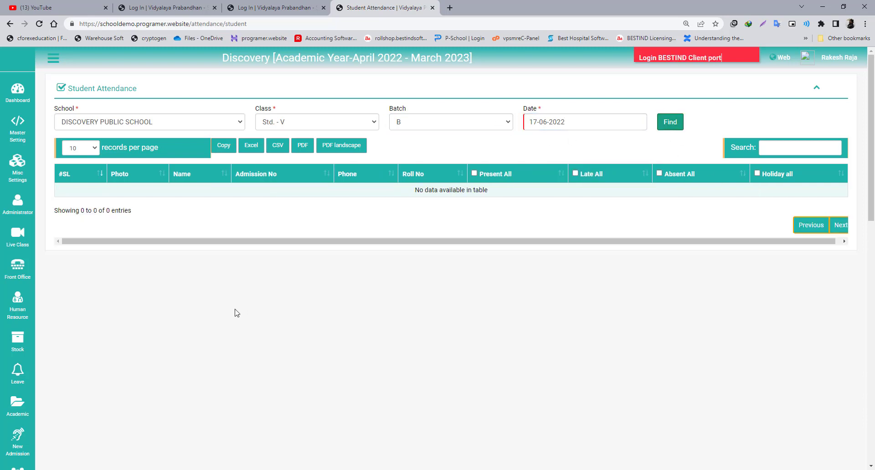
pyautogui.click(669, 122)
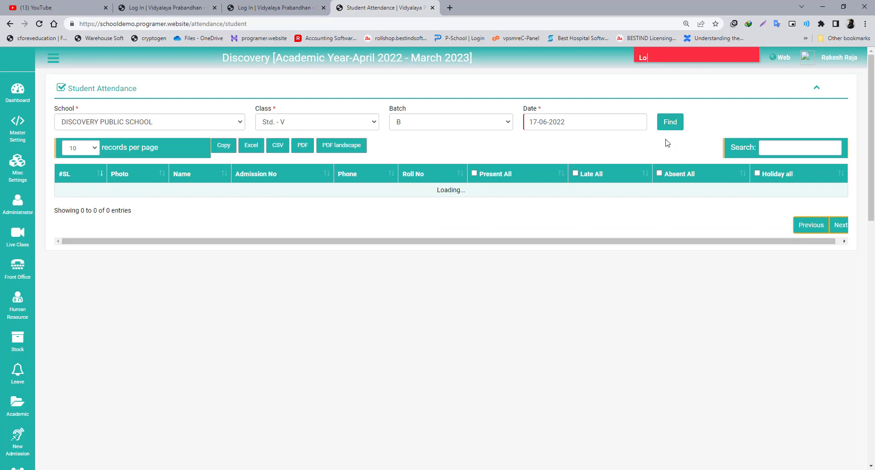
# Step: Change the batch to A and the date to 16-06-2022, and load the matching student list
pyautogui.click(416, 120)
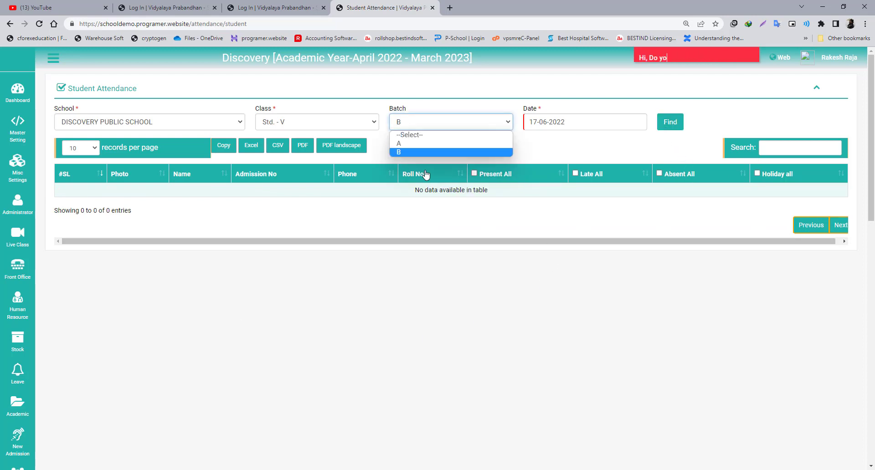
pyautogui.click(401, 141)
pyautogui.click(557, 122)
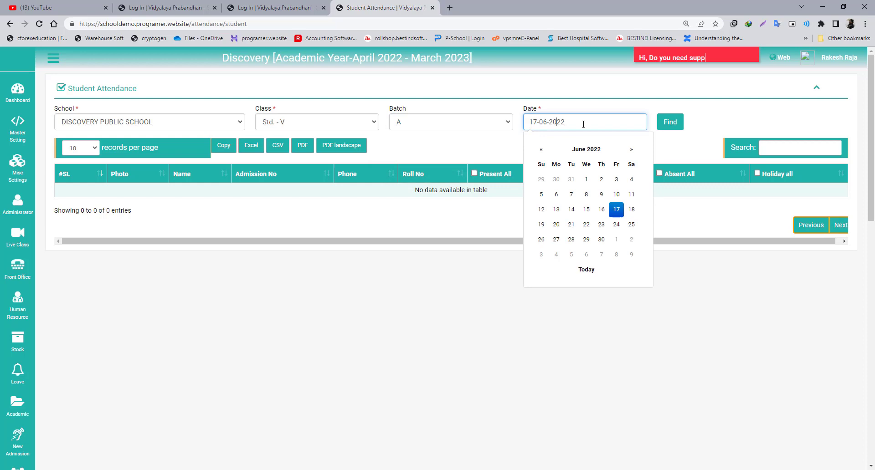
pyautogui.click(601, 209)
pyautogui.click(663, 128)
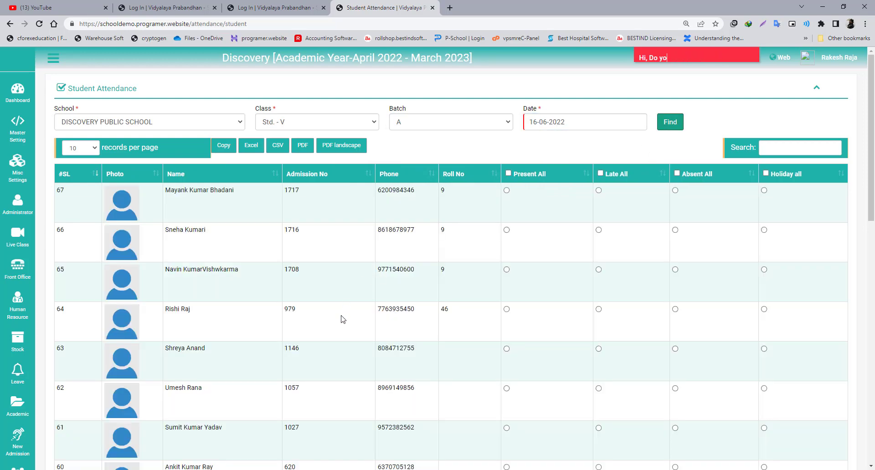
# Step: Mark the student with serial number 64 as present and look over the rest of the list
pyautogui.scroll(-4, 353, 338)
pyautogui.scroll(3, 313, 314)
pyautogui.scroll(2, 314, 314)
pyautogui.click(506, 309)
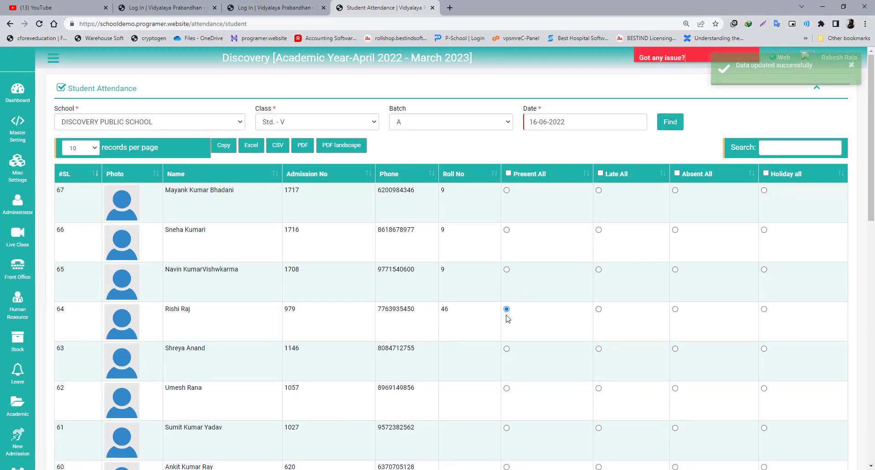
pyautogui.scroll(-5, 569, 258)
pyautogui.scroll(5, 569, 258)
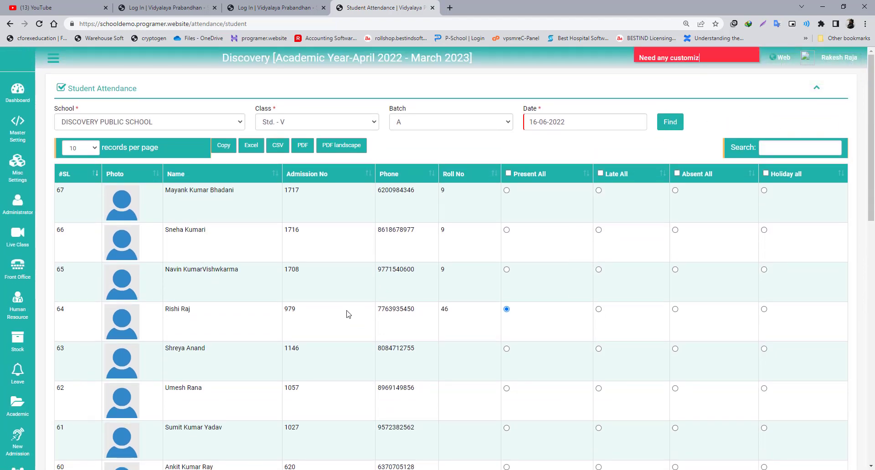
# Step: Keep DISCOVERY PUBLIC SCHOOL as the school and switch the class to Std. - II with batch A
pyautogui.click(465, 121)
pyautogui.click(141, 121)
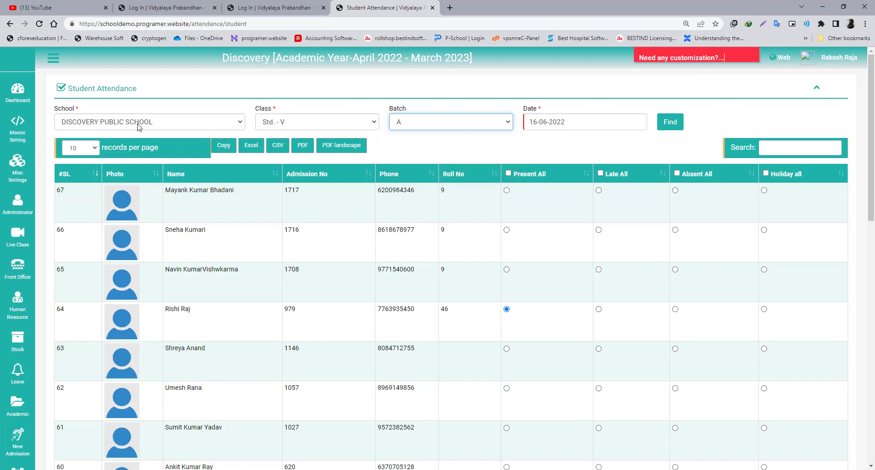
pyautogui.click(138, 123)
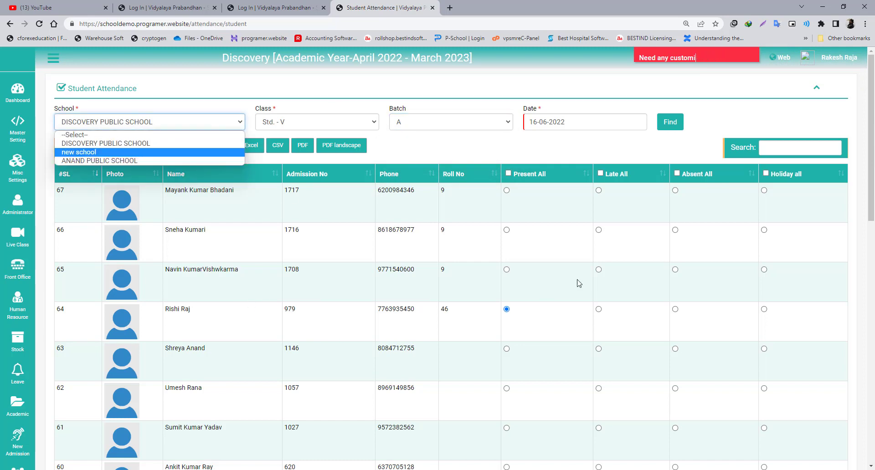
pyautogui.click(105, 144)
pyautogui.click(272, 122)
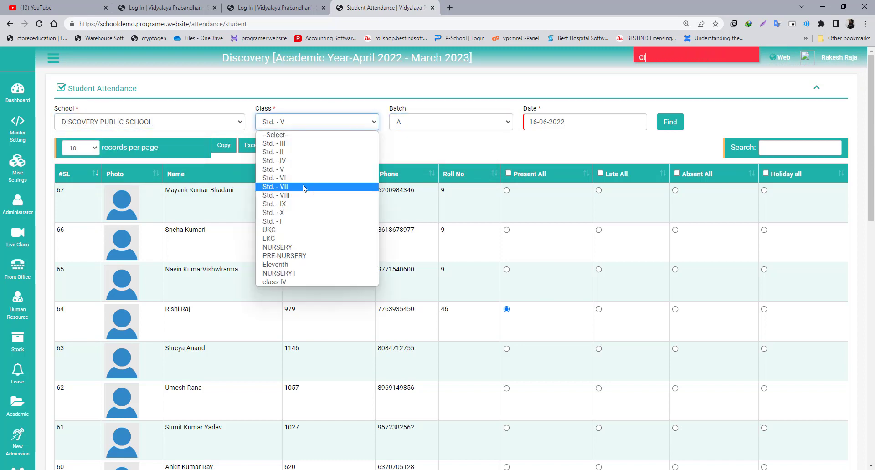
pyautogui.click(274, 151)
pyautogui.click(452, 121)
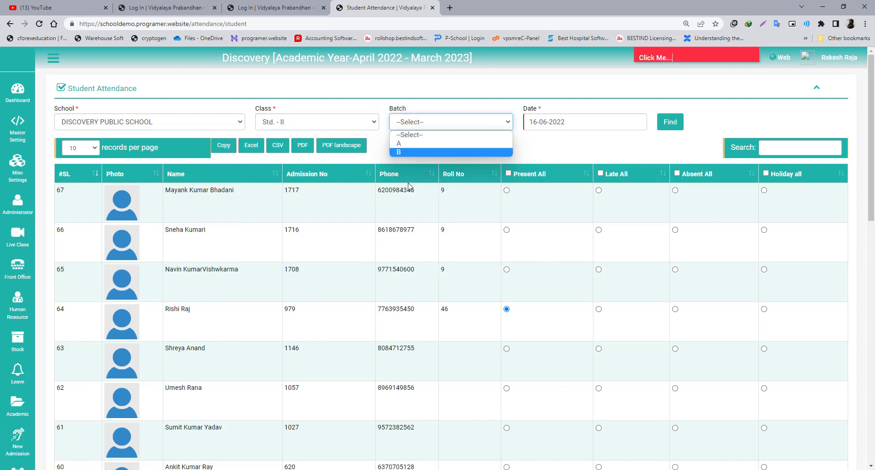
# Step: Set the attendance date to 15-06-2022 and load the student list for that day
pyautogui.click(526, 129)
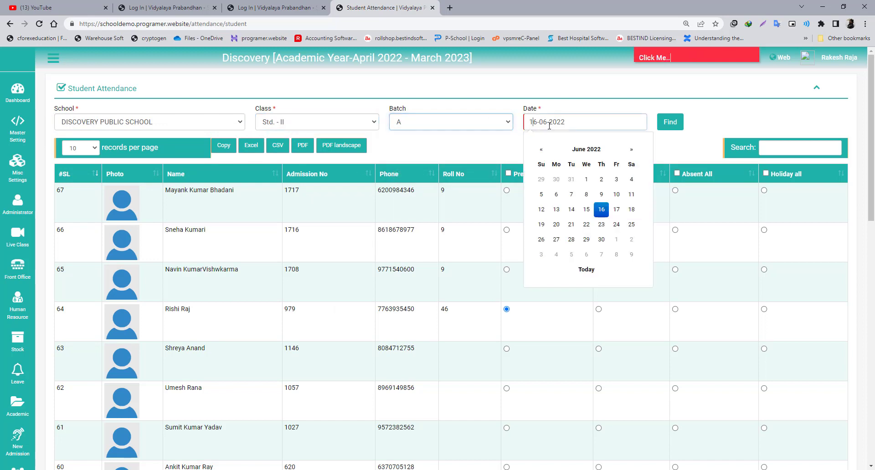
pyautogui.click(588, 212)
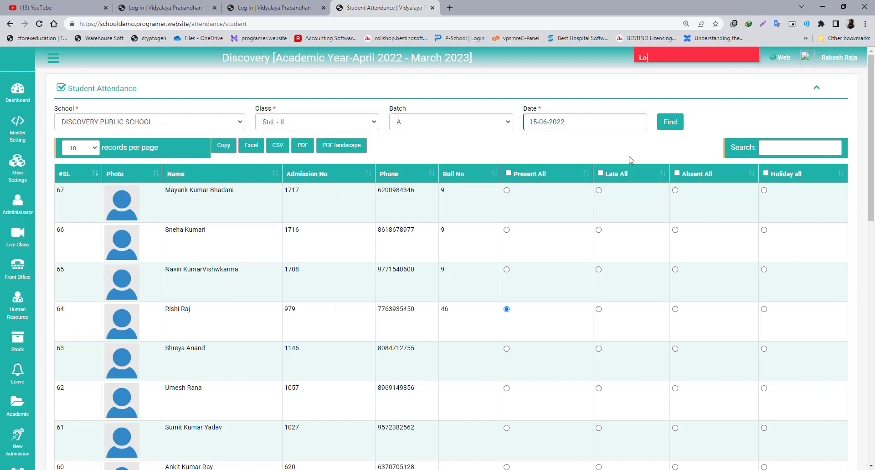
pyautogui.click(671, 125)
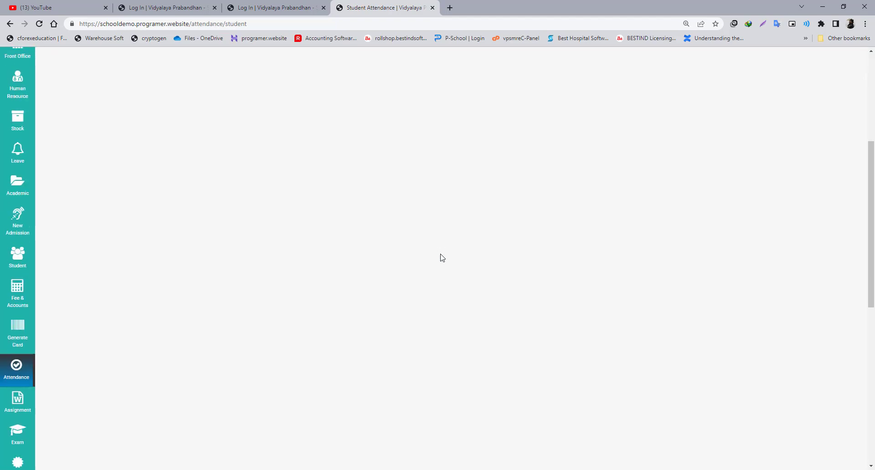
# Step: Check the saved attendance marks on the first page of the Std. - II list
pyautogui.scroll(-6, 531, 244)
pyautogui.scroll(6, 532, 244)
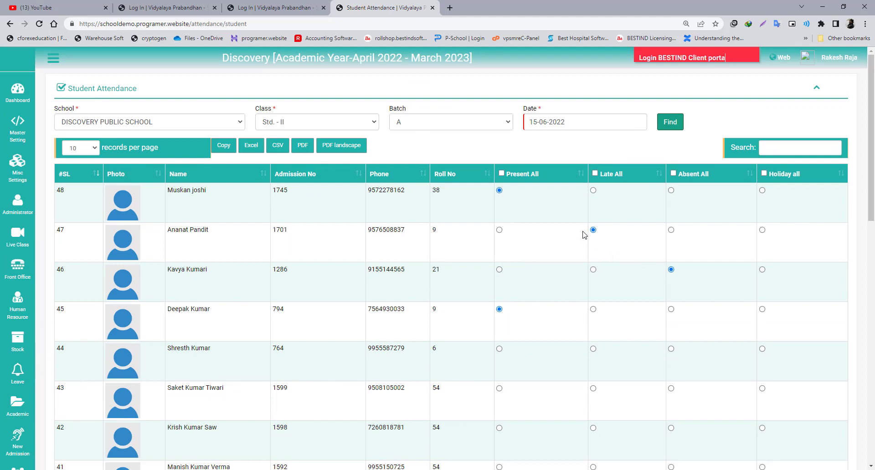
pyautogui.scroll(-5, 534, 232)
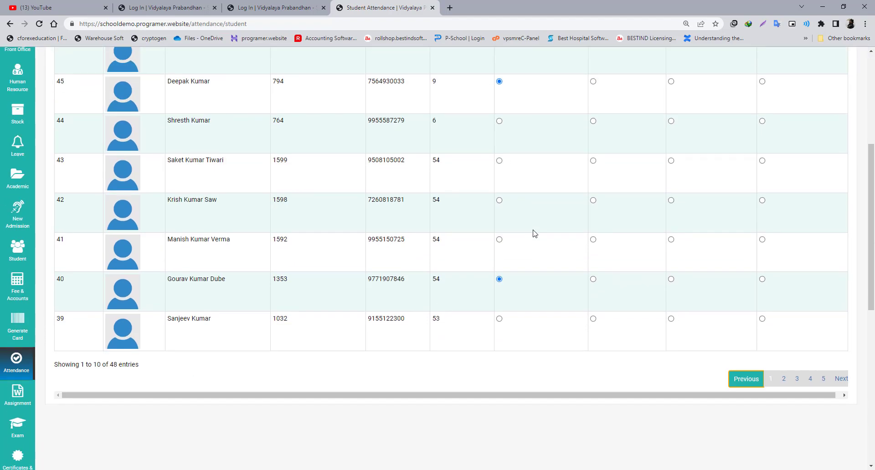
pyautogui.scroll(3, 535, 234)
pyautogui.scroll(2, 534, 234)
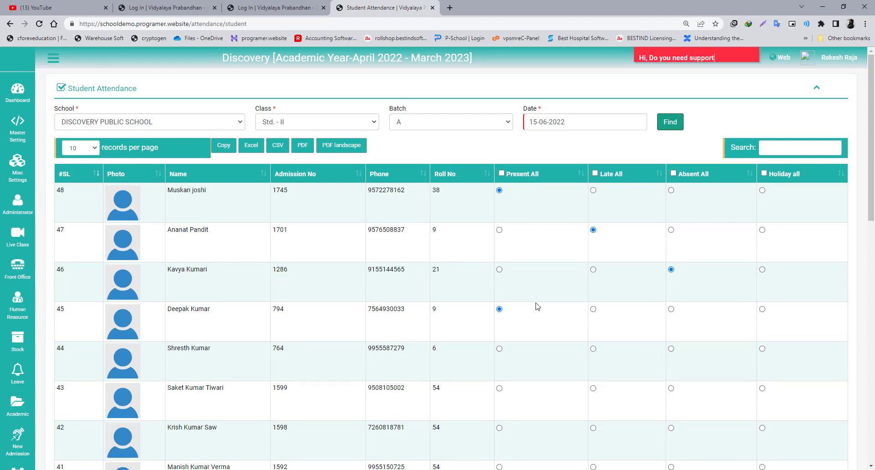
pyautogui.scroll(-4, 523, 306)
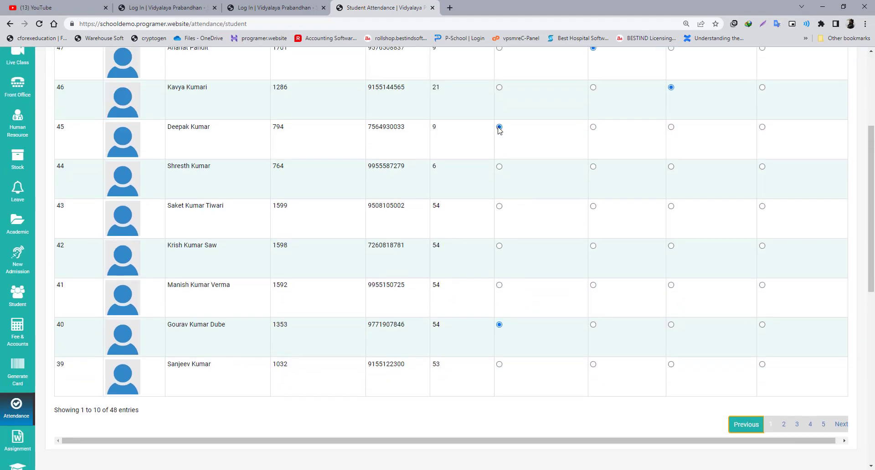
# Step: Look over the Std. - II student attendance list once more and open the Teacher Attendance page
pyautogui.scroll(4, 500, 313)
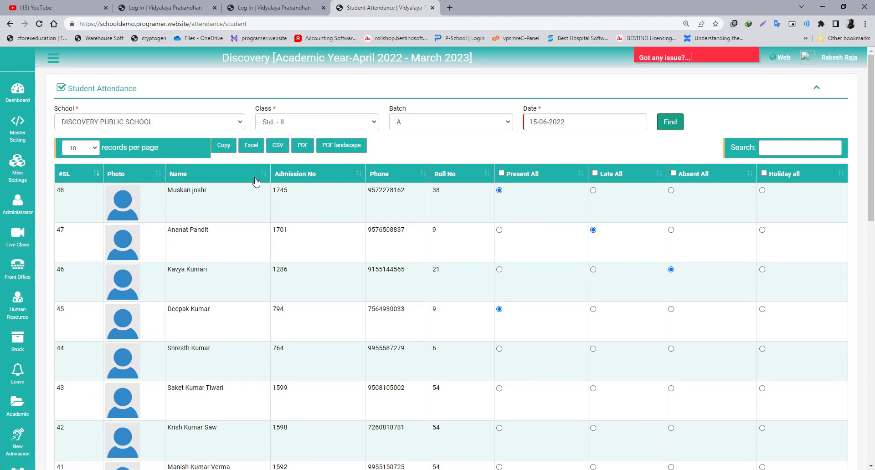
pyautogui.scroll(-4, 340, 186)
pyautogui.scroll(4, 344, 189)
pyautogui.scroll(-2, 38, 371)
pyautogui.scroll(-2, 28, 365)
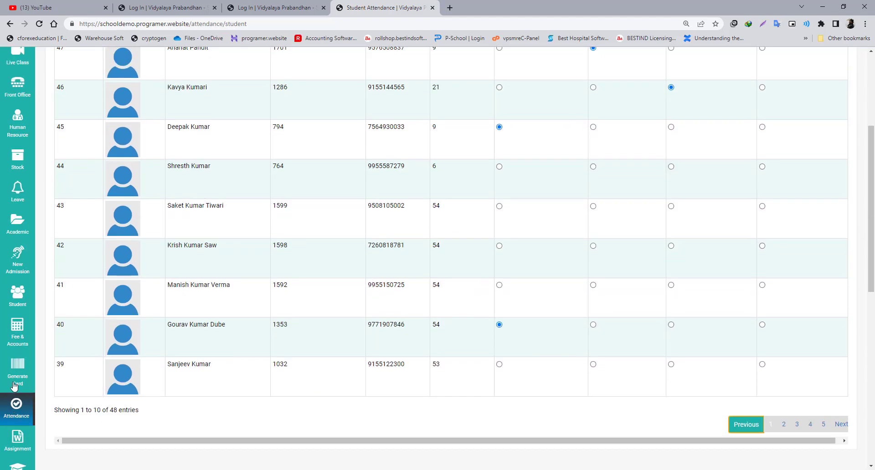
pyautogui.scroll(-3, 55, 351)
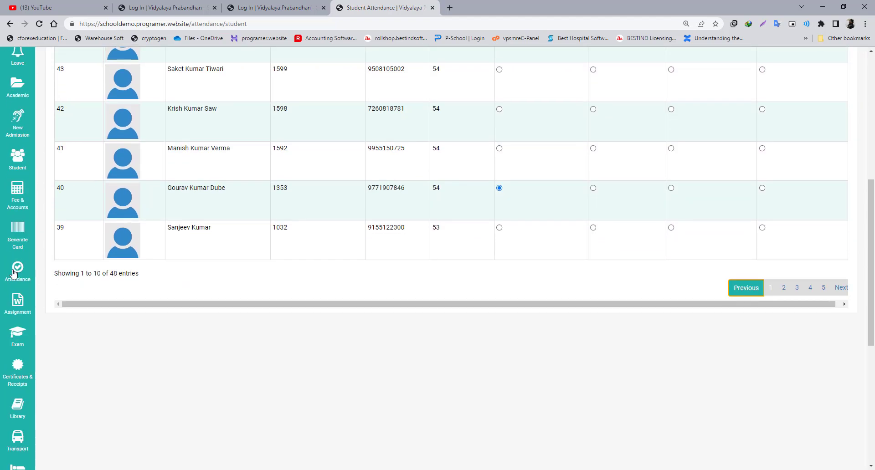
pyautogui.moveTo(13, 274)
pyautogui.click(56, 289)
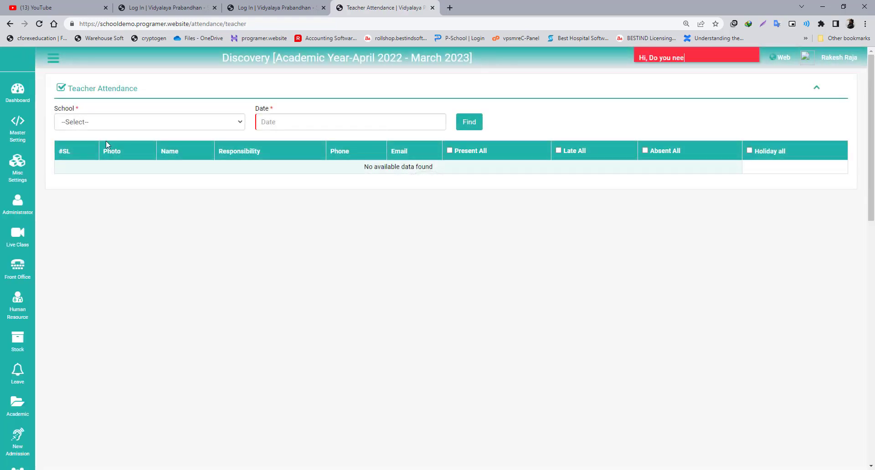
# Step: Load the teacher attendance list of DISCOVERY PUBLIC SCHOOL for 09-06-2022
pyautogui.click(84, 122)
pyautogui.click(97, 142)
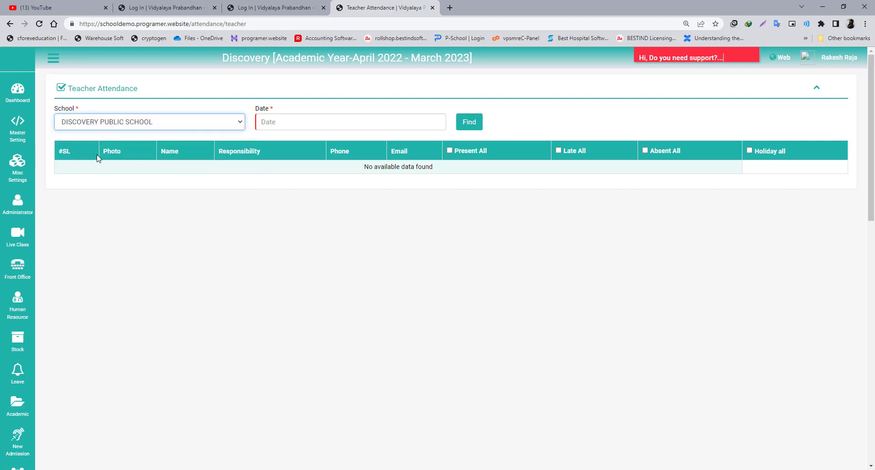
pyautogui.click(314, 121)
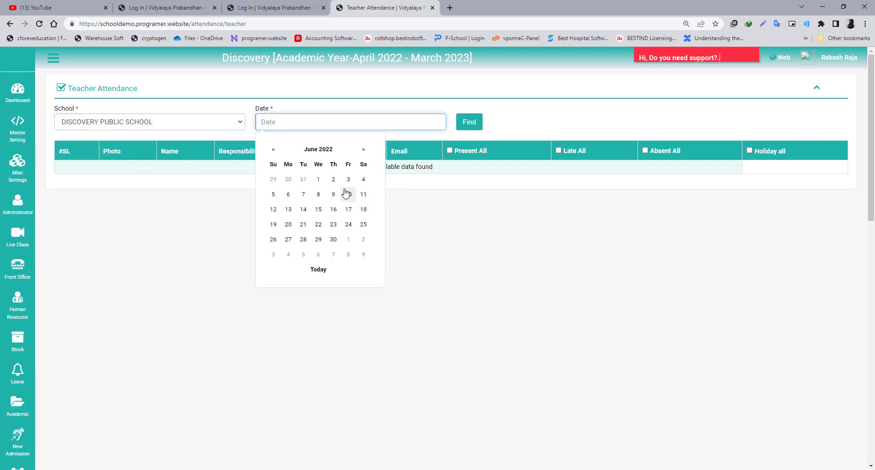
pyautogui.click(333, 195)
pyautogui.click(469, 122)
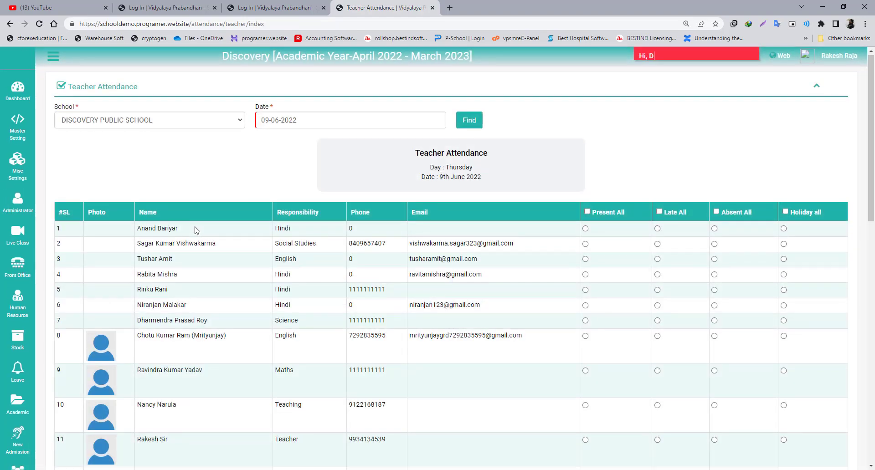
# Step: Look through the teacher list and try the Present All and Late All bulk marks
pyautogui.scroll(-5, 196, 228)
pyautogui.scroll(5, 243, 233)
pyautogui.scroll(-5, 245, 231)
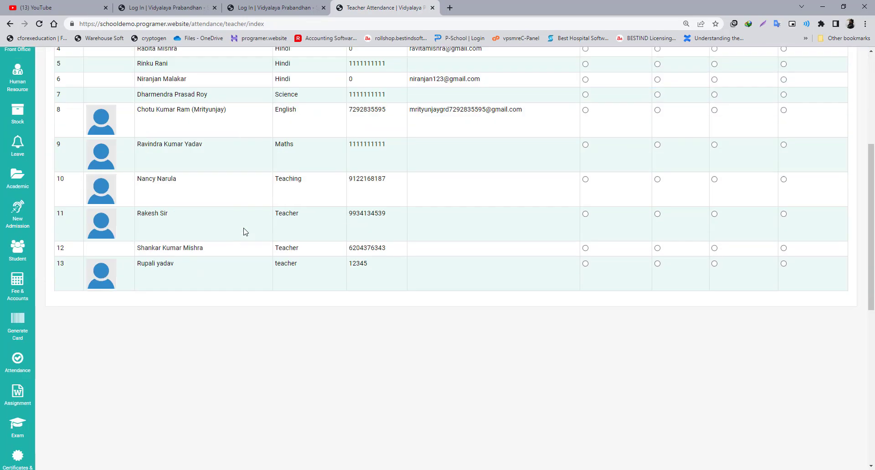
pyautogui.scroll(4, 245, 231)
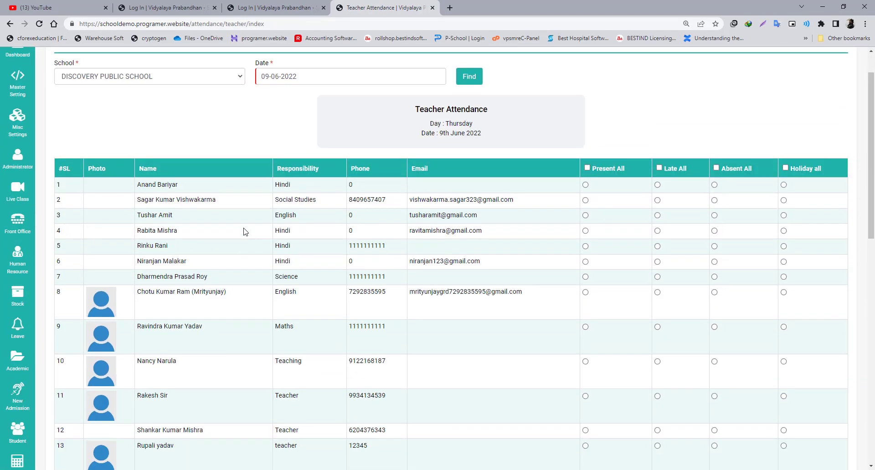
pyautogui.click(588, 169)
pyautogui.click(659, 169)
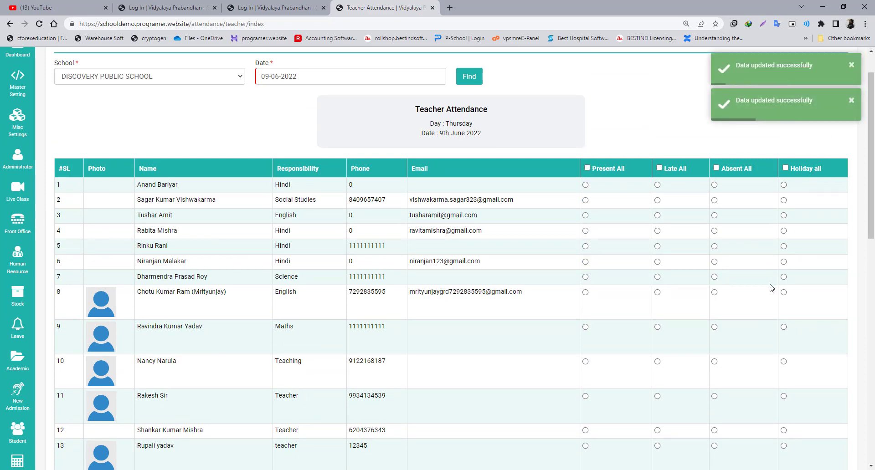
# Step: Mark the teachers with serial numbers 13, 10, 6 and 4 as present individually
pyautogui.scroll(-3, 806, 270)
pyautogui.scroll(2, 806, 271)
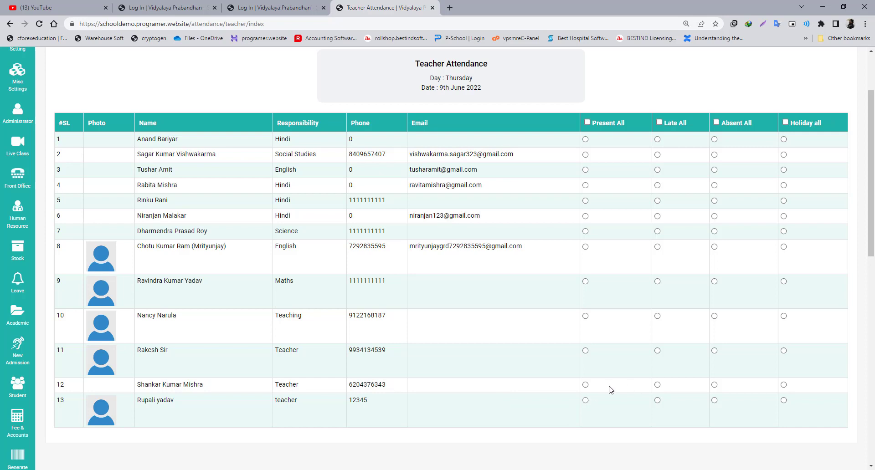
pyautogui.click(586, 400)
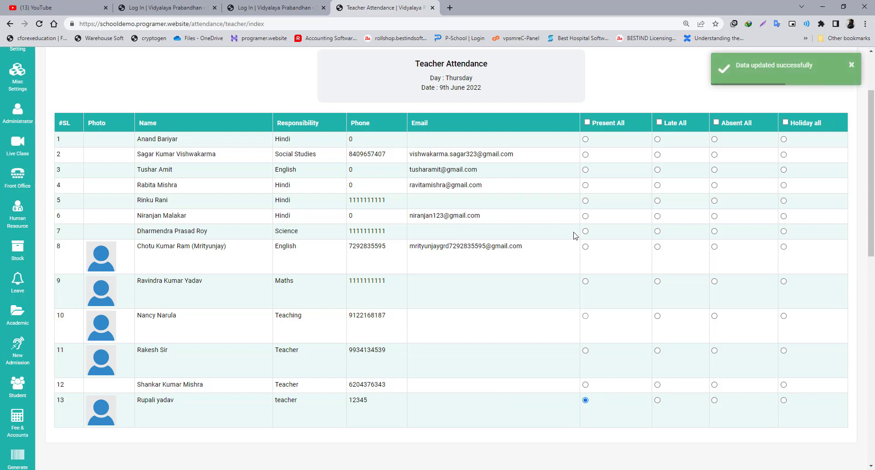
pyautogui.click(586, 217)
pyautogui.click(585, 185)
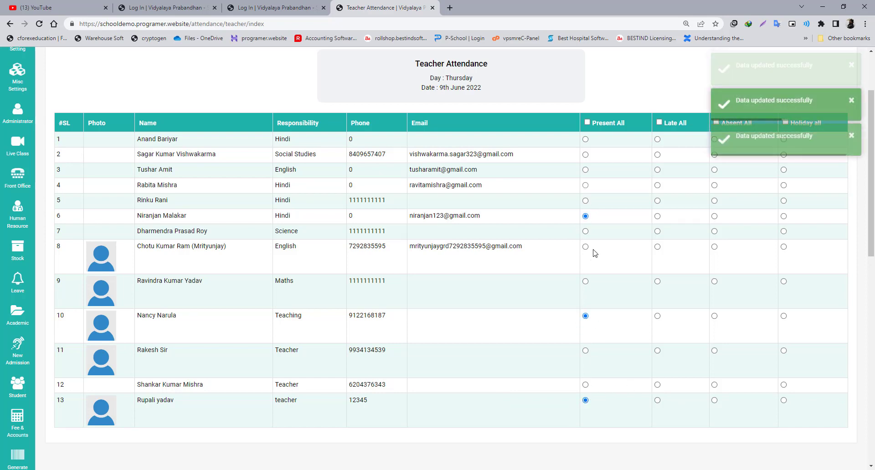
# Step: Mark the teachers with serial numbers 9 and 2 as late and the one with serial number 1 as absent
pyautogui.scroll(3, 594, 255)
pyautogui.scroll(-4, 750, 283)
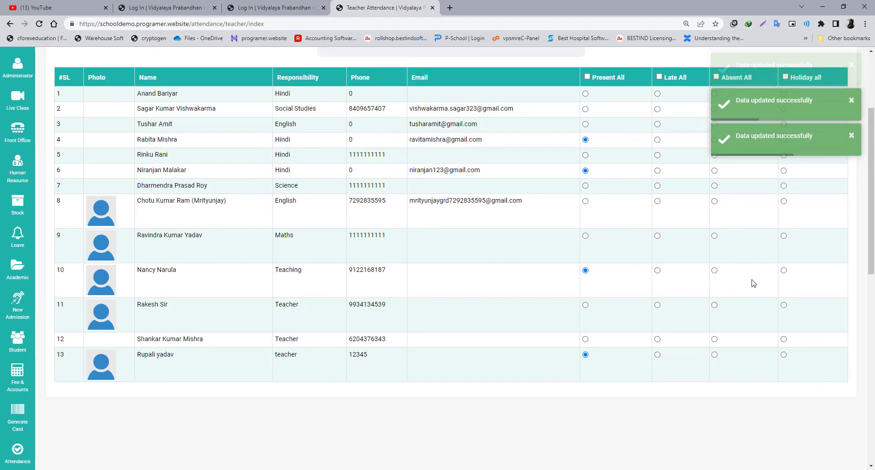
pyautogui.click(657, 235)
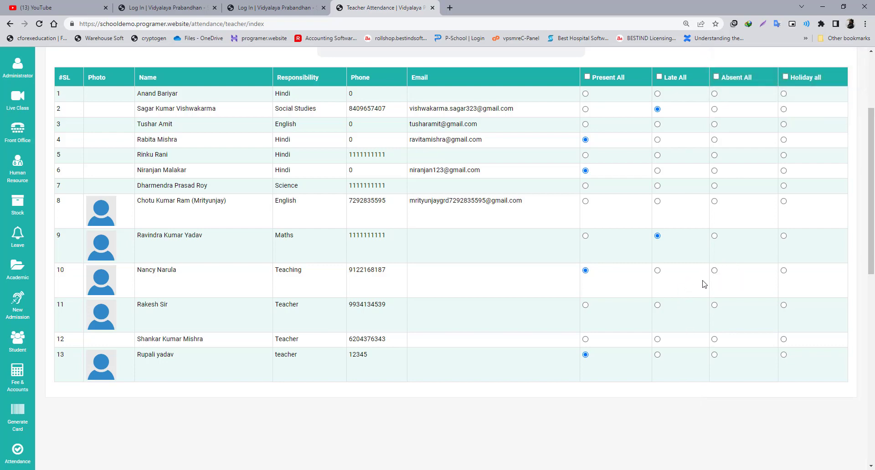
pyautogui.scroll(3, 400, 373)
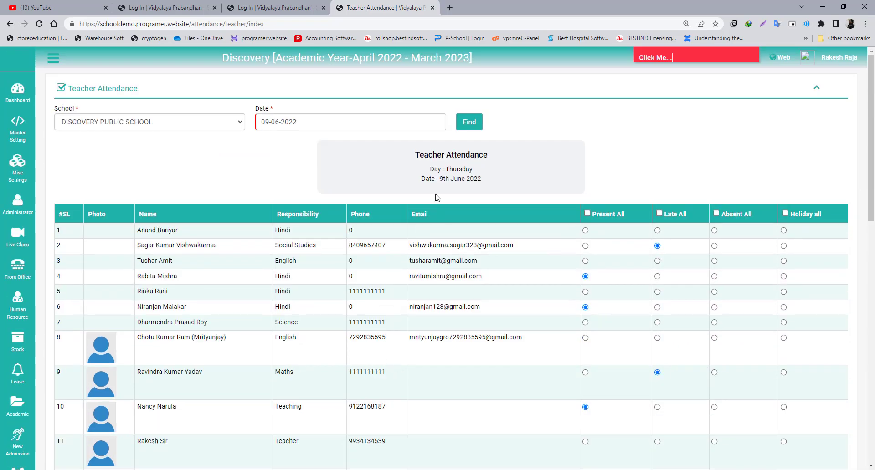
pyautogui.scroll(-3, 437, 197)
pyautogui.scroll(3, 454, 175)
pyautogui.scroll(-5, 546, 297)
pyautogui.scroll(5, 552, 246)
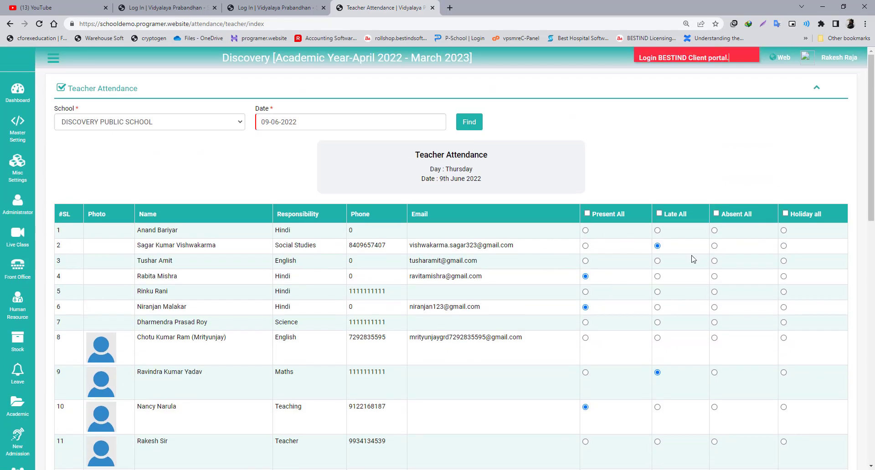
pyautogui.click(714, 231)
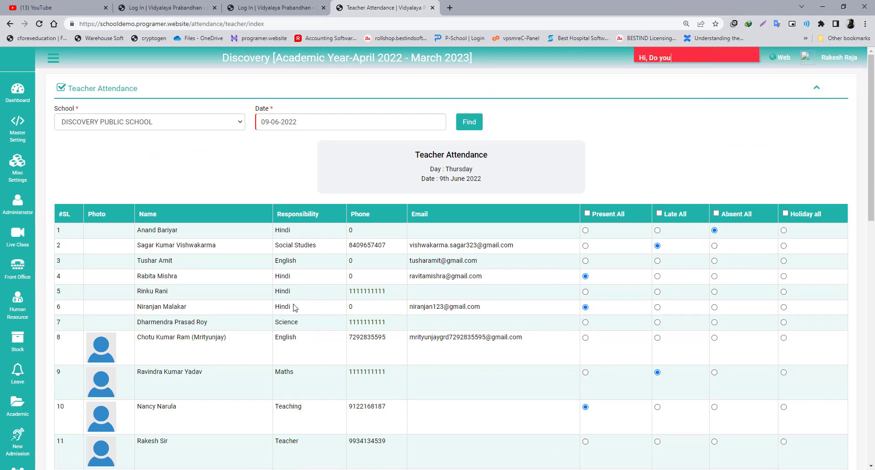
# Step: Switch the teacher attendance date to 08-06-2022 and load the list for that day
pyautogui.scroll(-3, 295, 308)
pyautogui.scroll(3, 239, 137)
pyautogui.click(280, 123)
pyautogui.click(319, 195)
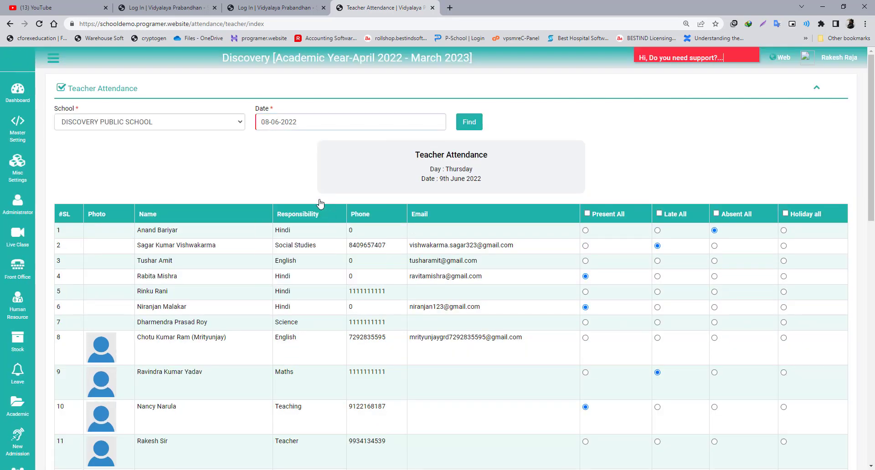
pyautogui.scroll(-3, 551, 239)
pyautogui.scroll(3, 586, 383)
pyautogui.click(469, 122)
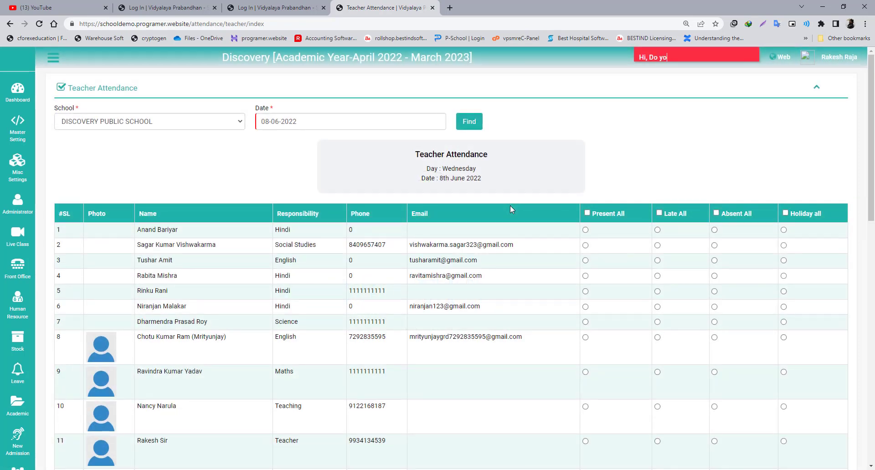
# Step: Mark the teachers with serial numbers 4 and 9 as present for 08-06-2022
pyautogui.scroll(-3, 510, 206)
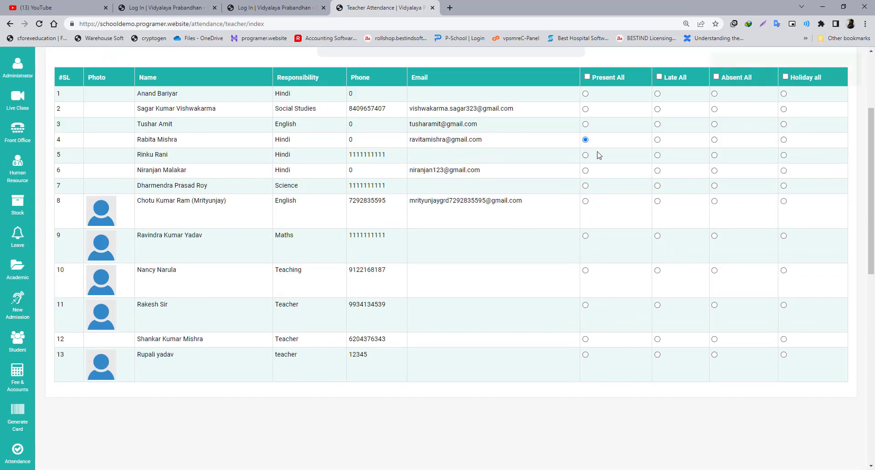
pyautogui.click(586, 235)
pyautogui.scroll(3, 605, 310)
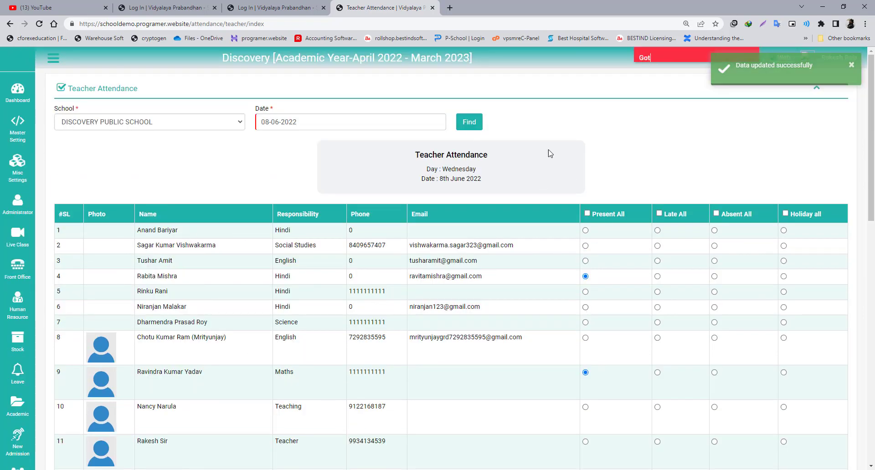
# Step: Set the date back to 09-06-2022, reload the teacher list and check its saved marks
pyautogui.click(269, 122)
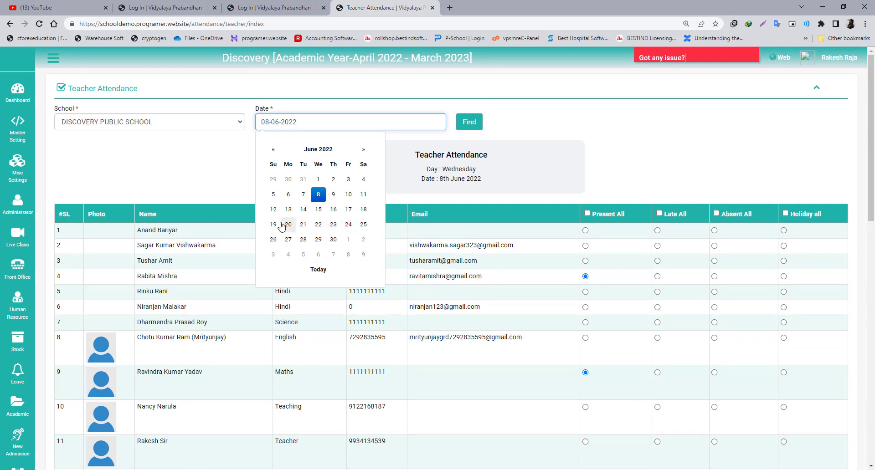
pyautogui.click(335, 195)
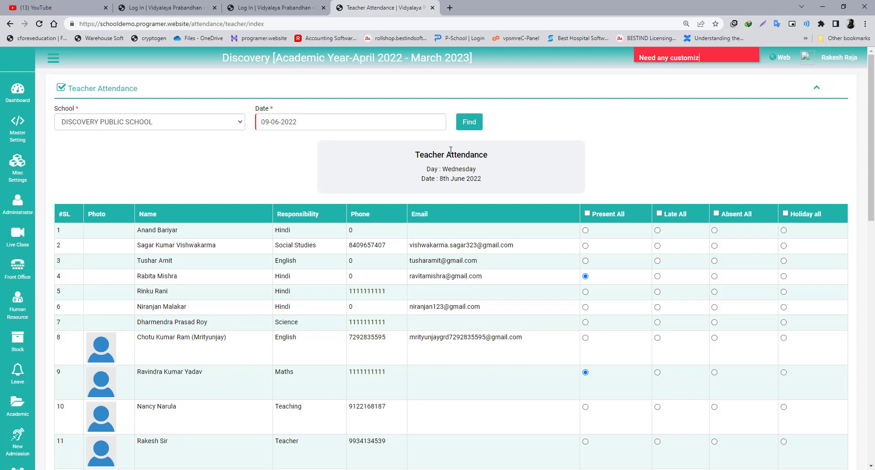
pyautogui.click(468, 127)
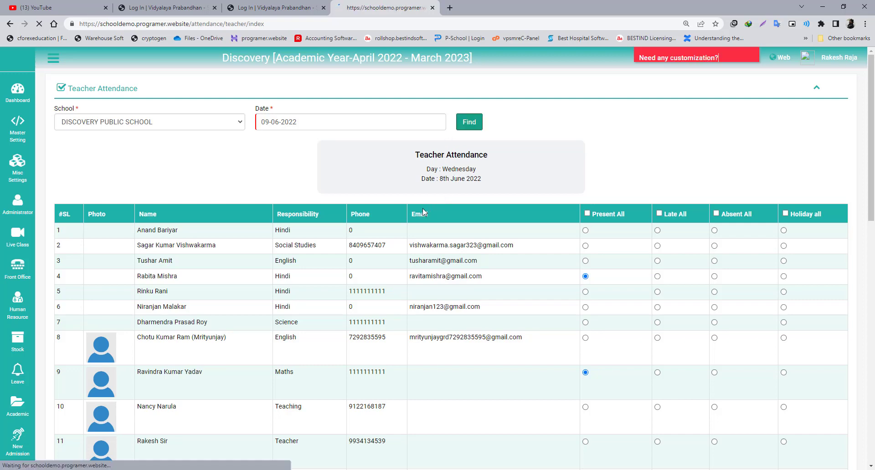
pyautogui.scroll(-4, 561, 302)
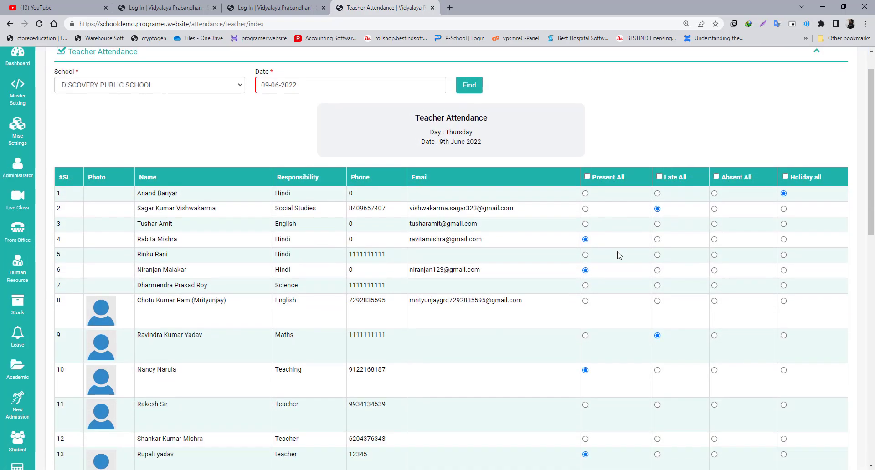
pyautogui.scroll(4, 662, 57)
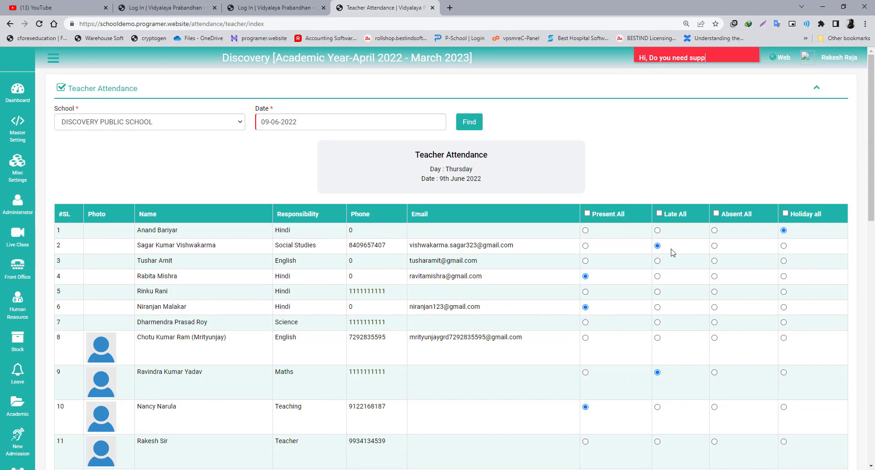
# Step: Change the mark of the teacher with serial number 1 to absent and look over the list
pyautogui.scroll(-2, 627, 264)
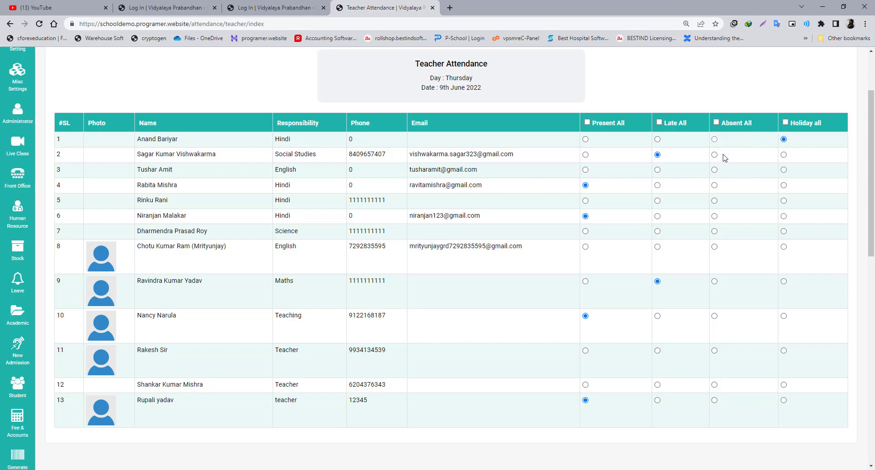
pyautogui.click(714, 169)
pyautogui.scroll(-4, 642, 238)
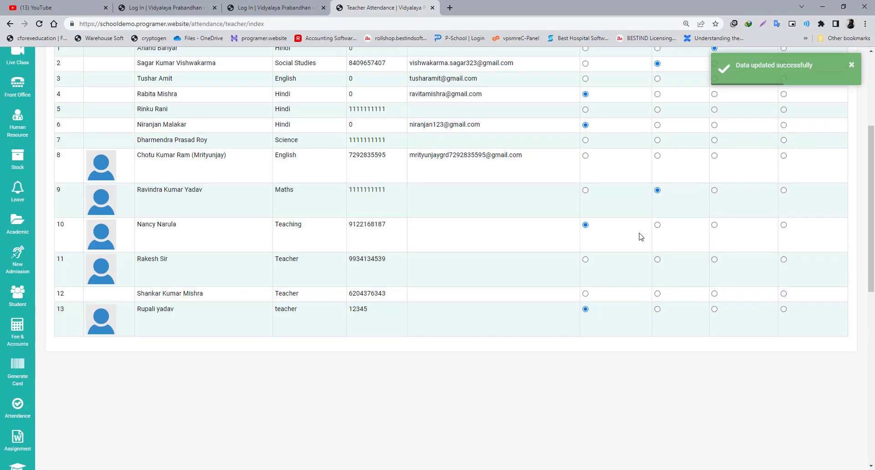
pyautogui.scroll(4, 333, 225)
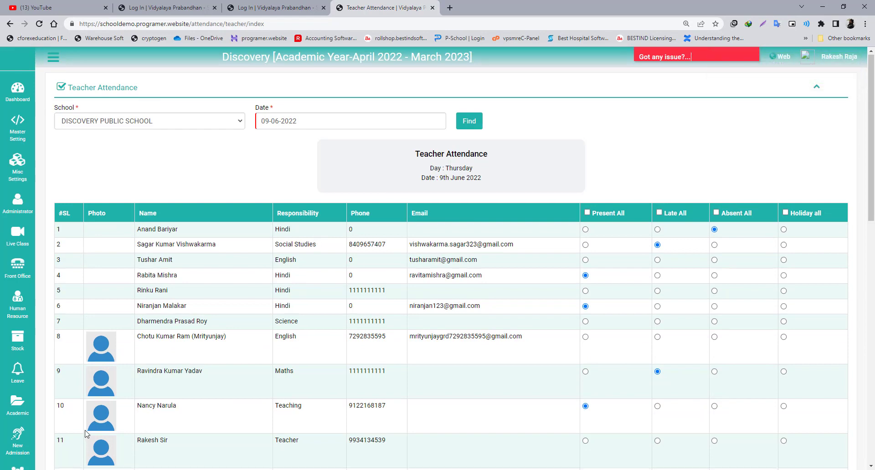
# Step: Open the Employee Attendance page from the attendance section
pyautogui.scroll(-4, 98, 437)
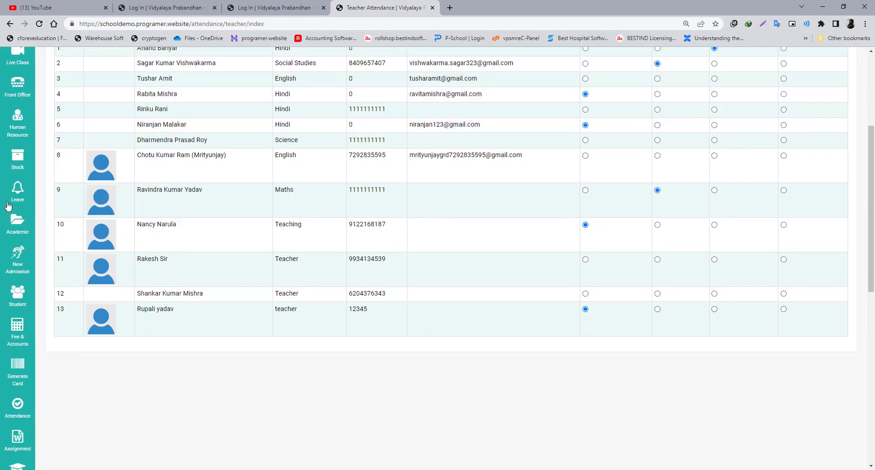
pyautogui.scroll(-2, 25, 359)
pyautogui.moveTo(20, 313)
pyautogui.scroll(-1, 38, 373)
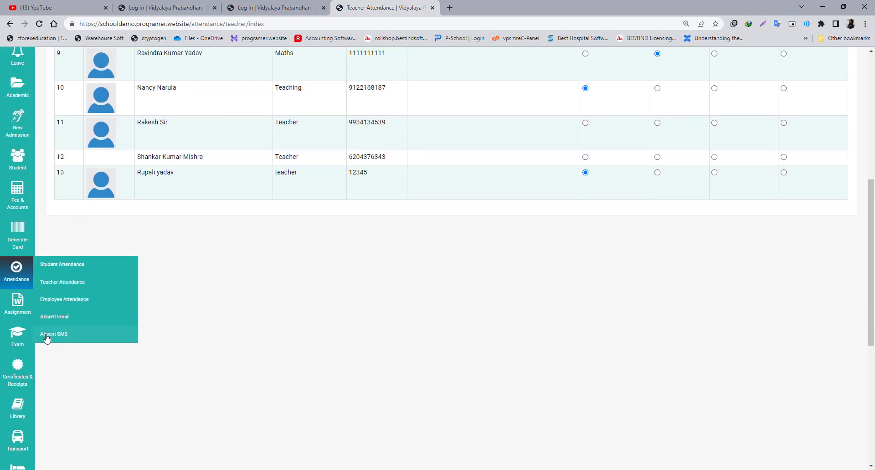
pyautogui.click(64, 300)
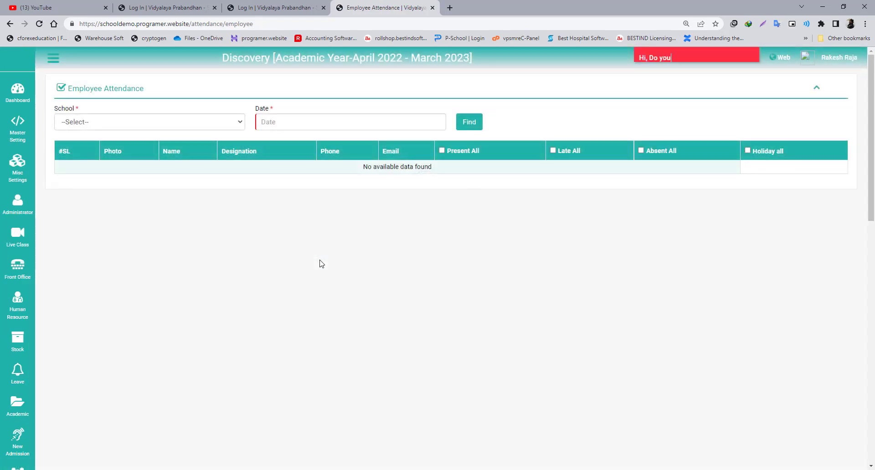
# Step: Load the employee attendance list of DISCOVERY PUBLIC SCHOOL for 02-06-2022
pyautogui.click(263, 124)
pyautogui.click(108, 126)
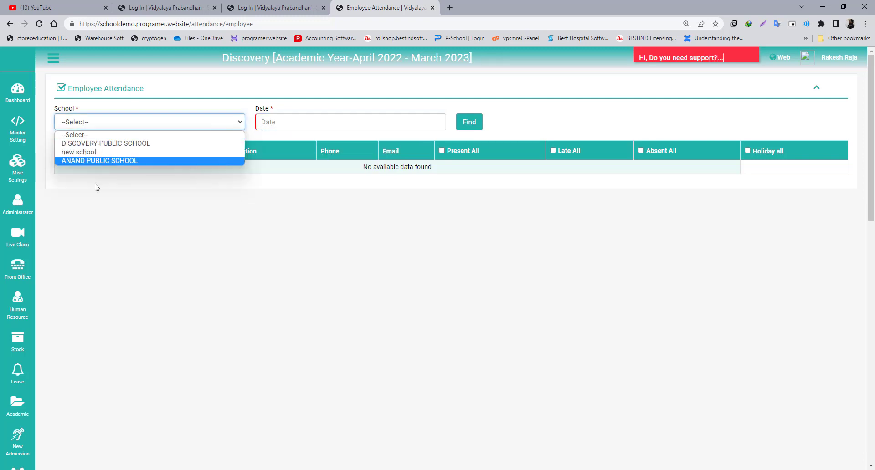
pyautogui.click(86, 142)
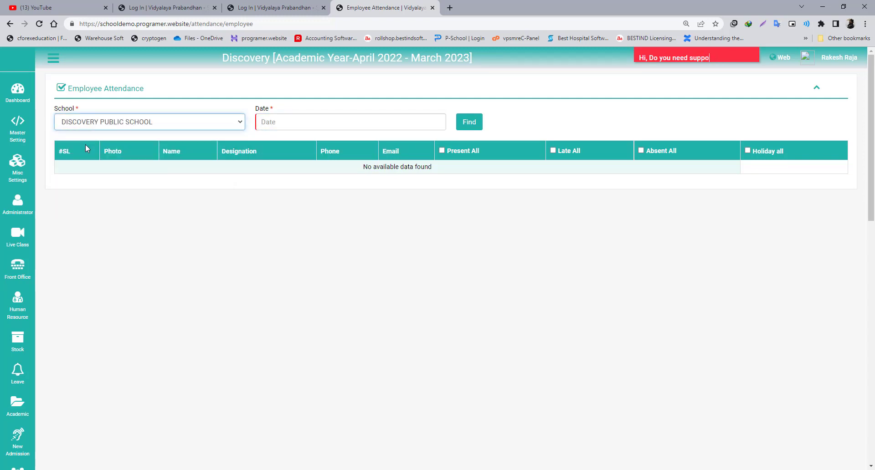
pyautogui.click(281, 121)
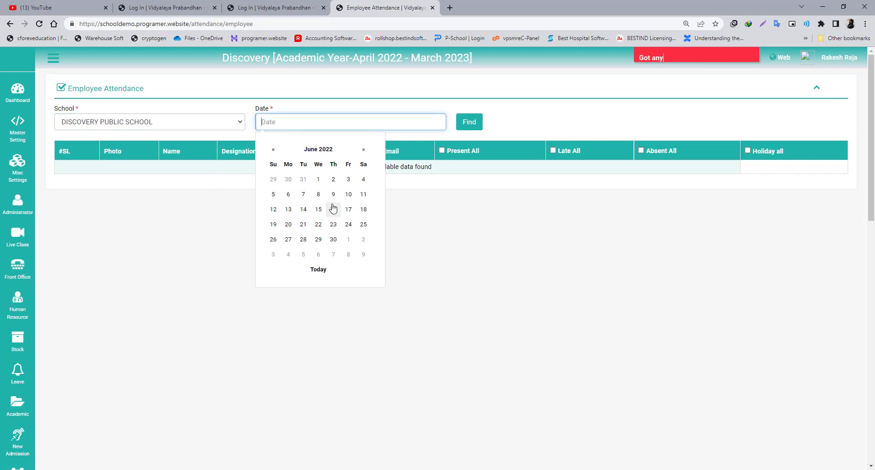
pyautogui.click(333, 181)
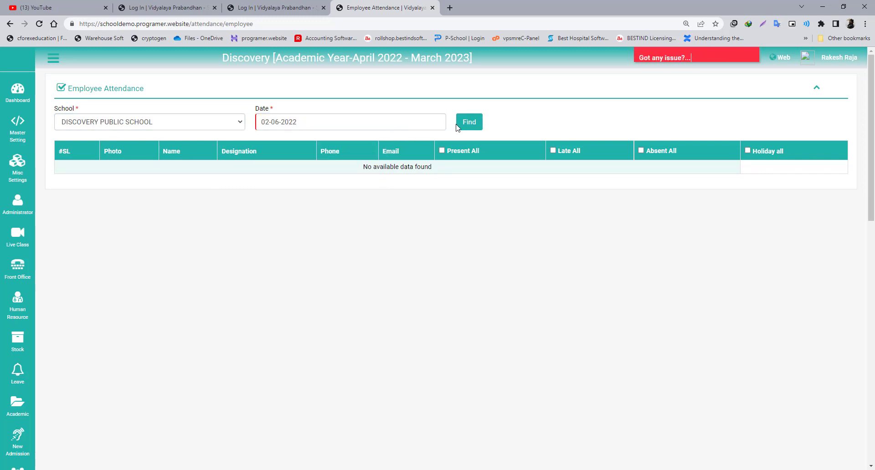
pyautogui.click(462, 130)
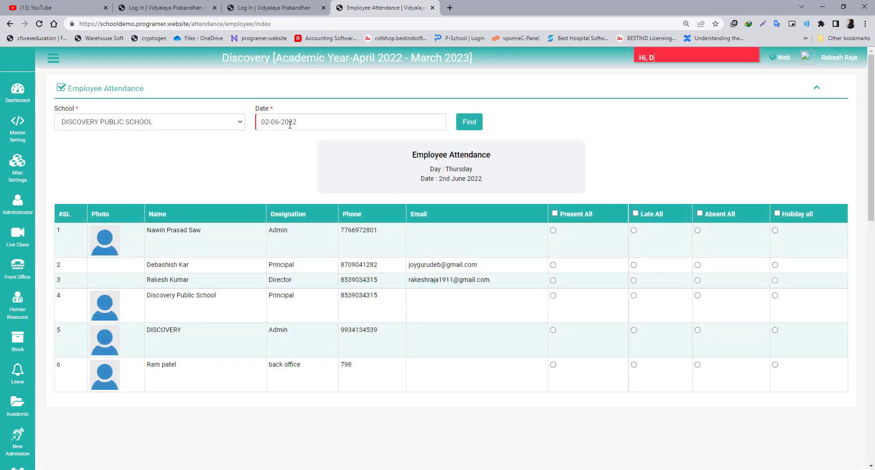
pyautogui.moveTo(285, 123); pyautogui.dragTo(299, 123)
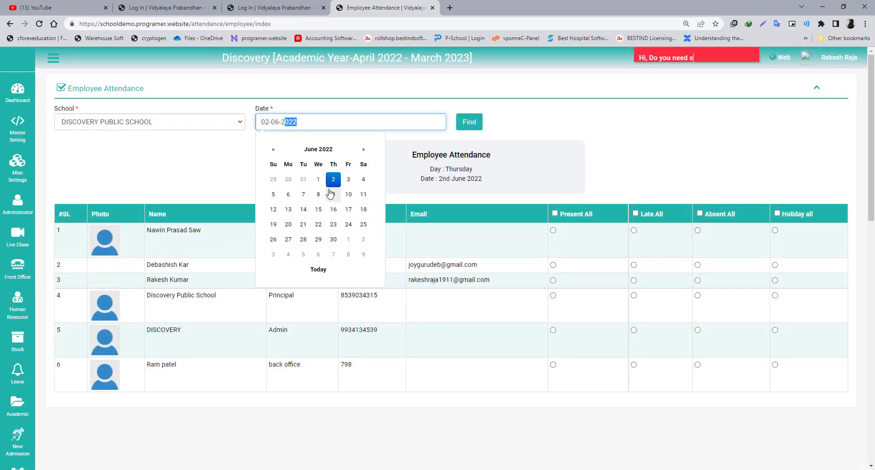
pyautogui.click(469, 122)
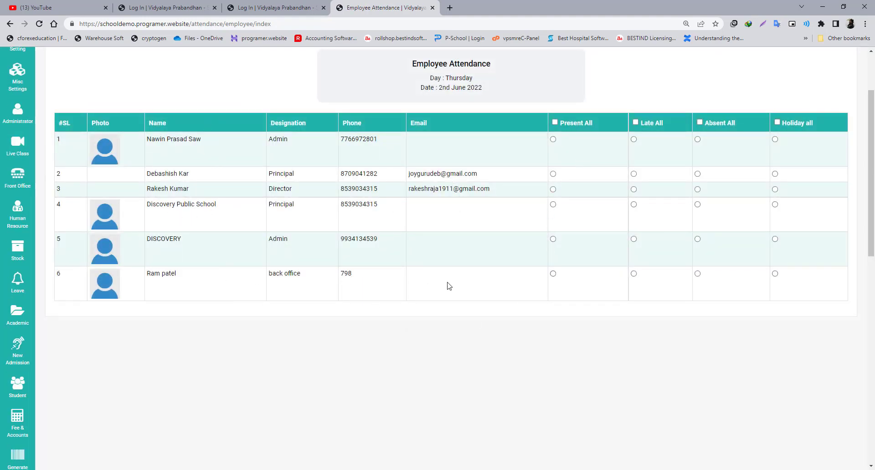
# Step: Mark the employees with serial numbers 6 and 1 as present and those with serial numbers 3 and 4 as late for 02-06-2022
pyautogui.scroll(1, 260, 232)
pyautogui.scroll(-1, 260, 232)
pyautogui.click(552, 174)
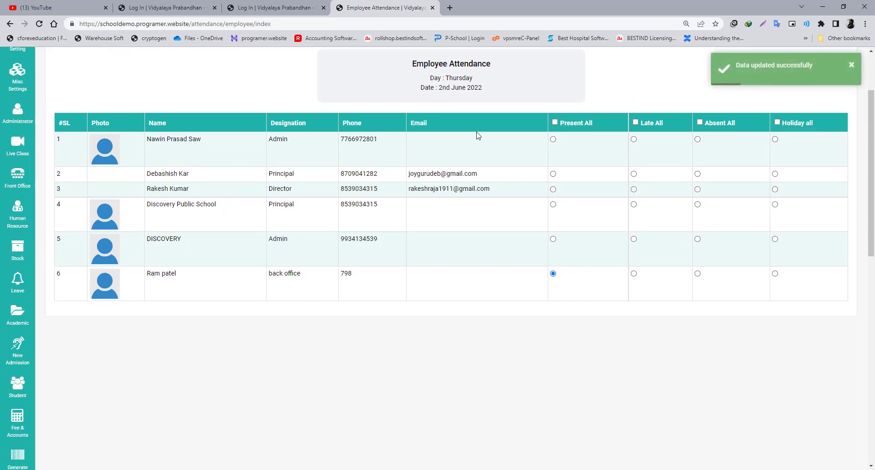
pyautogui.click(553, 139)
pyautogui.scroll(1, 584, 187)
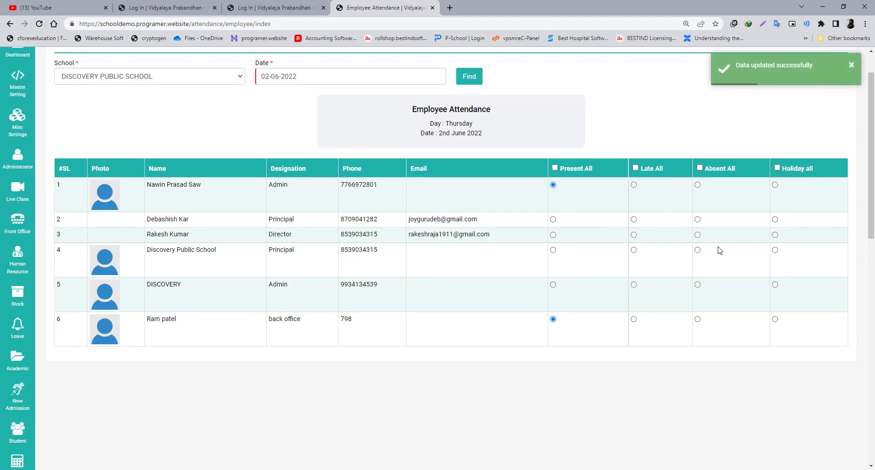
pyautogui.click(634, 234)
pyautogui.click(634, 250)
pyautogui.scroll(1, 638, 194)
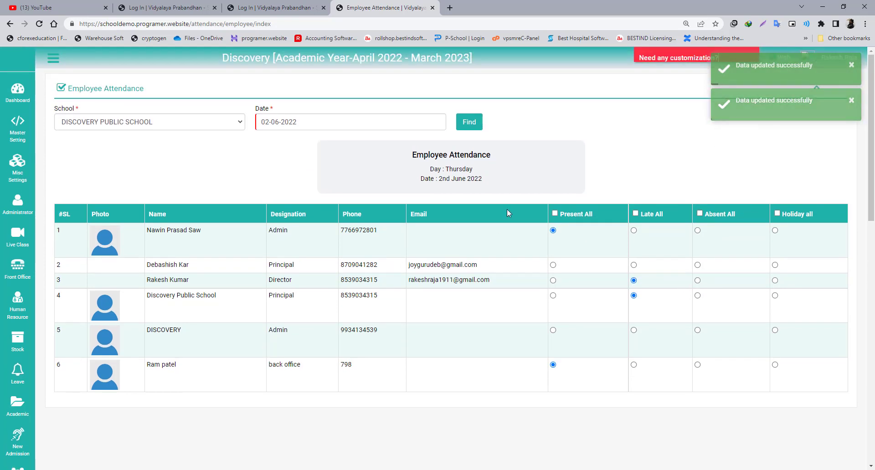
# Step: Load the employee list for 03-06-2022 and try to mark all employees as on holiday
pyautogui.click(279, 122)
pyautogui.click(349, 183)
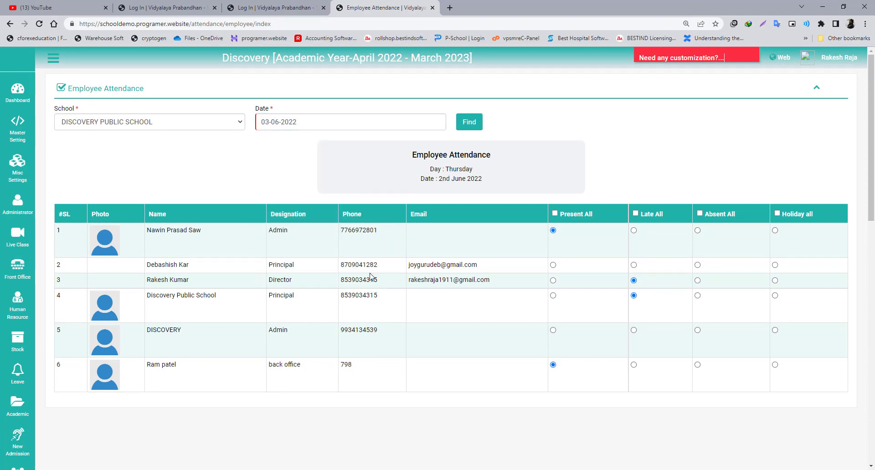
pyautogui.scroll(-1, 374, 260)
pyautogui.scroll(1, 371, 261)
pyautogui.click(459, 123)
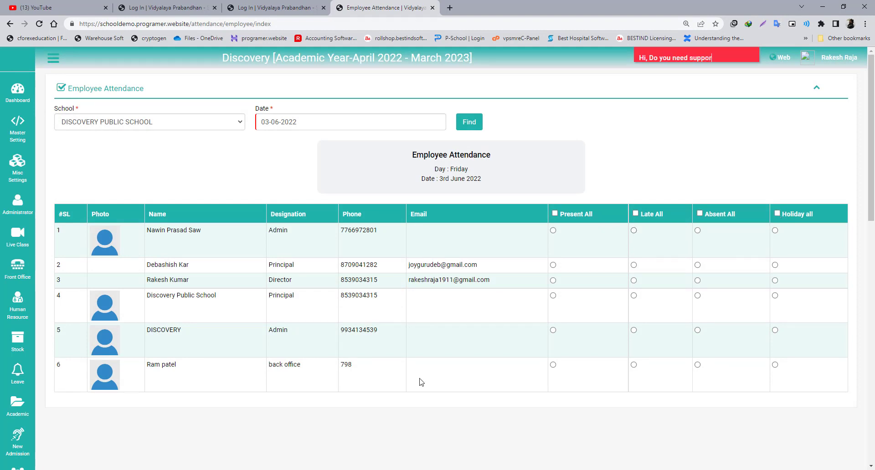
# Step: Set the date back to 02-06-2022 and reload the employee list to check its saved marks
pyautogui.click(323, 120)
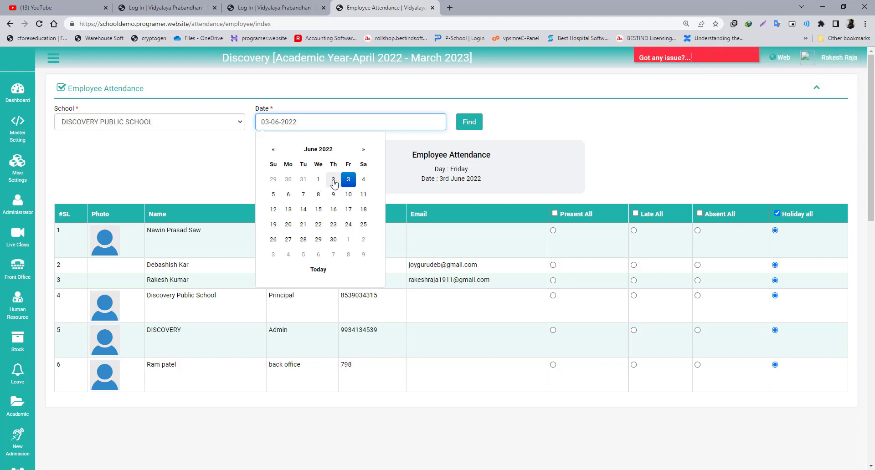
pyautogui.click(333, 181)
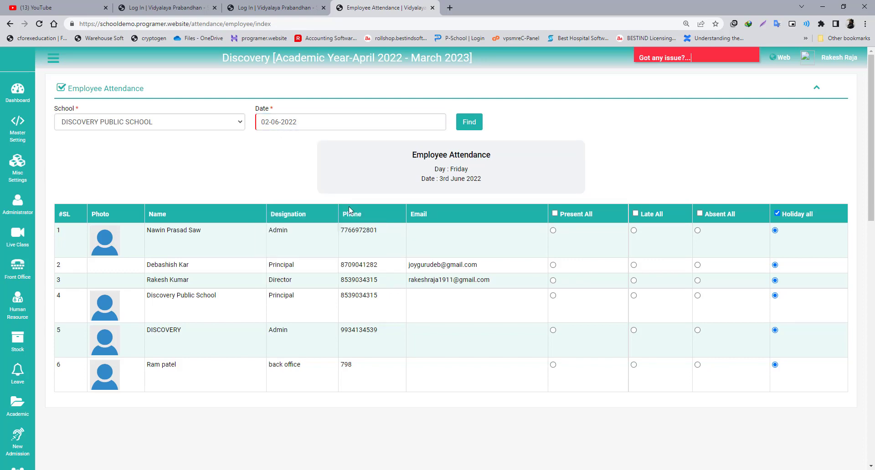
pyautogui.click(477, 128)
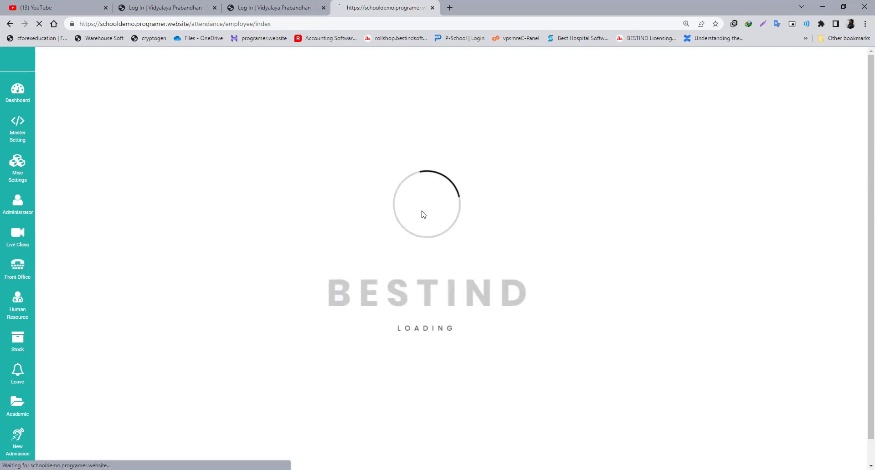
pyautogui.scroll(4, 416, 214)
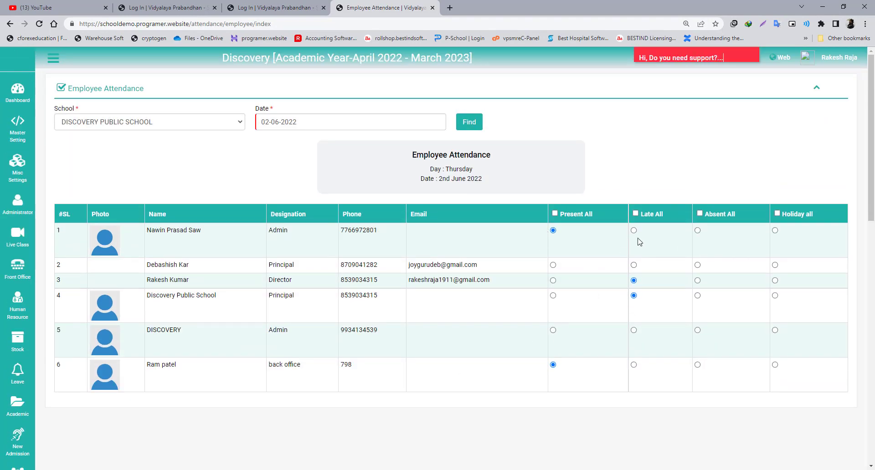
# Step: Reload the employee list for 03-06-2022 and try again to mark everyone as on holiday
pyautogui.click(313, 117)
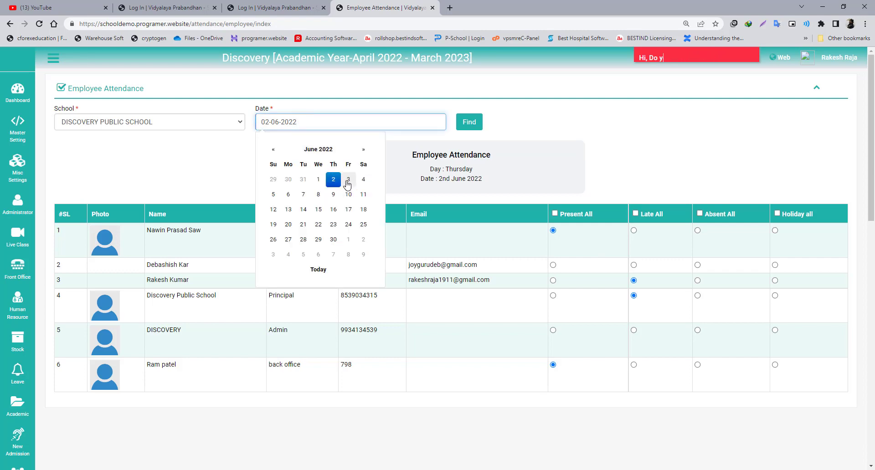
pyautogui.click(350, 179)
pyautogui.click(470, 122)
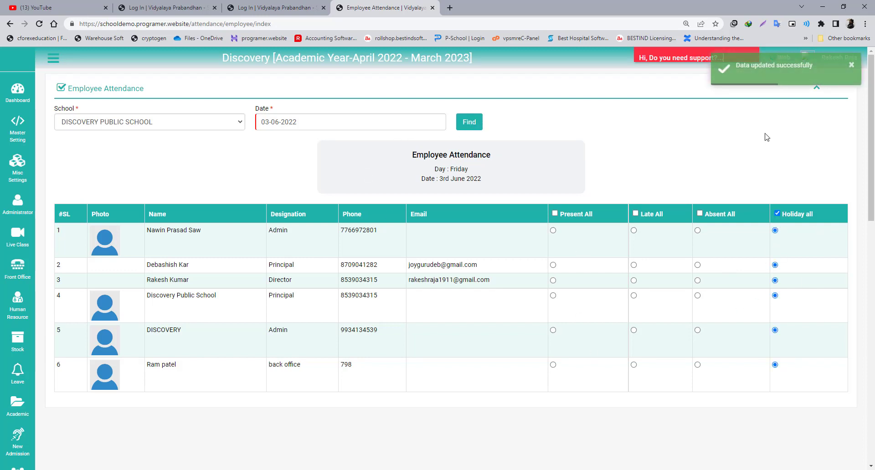
# Step: Return to the employee list for 02-06-2022 and look over its marks
pyautogui.click(290, 125)
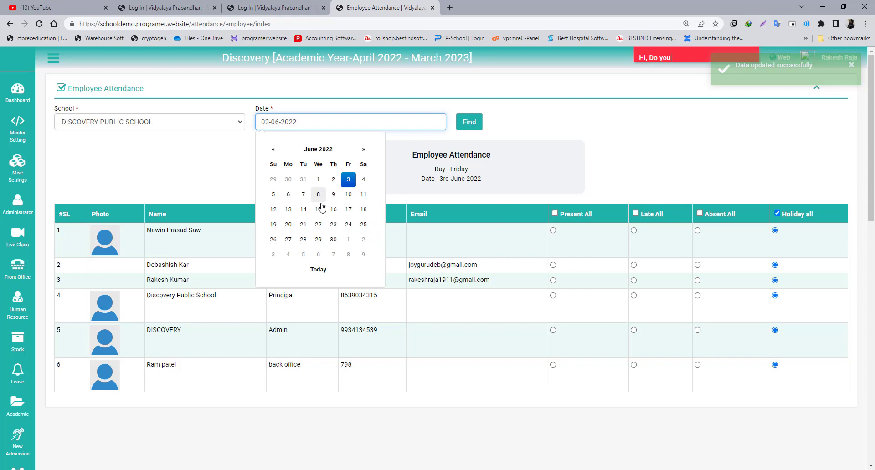
pyautogui.click(327, 178)
pyautogui.click(475, 122)
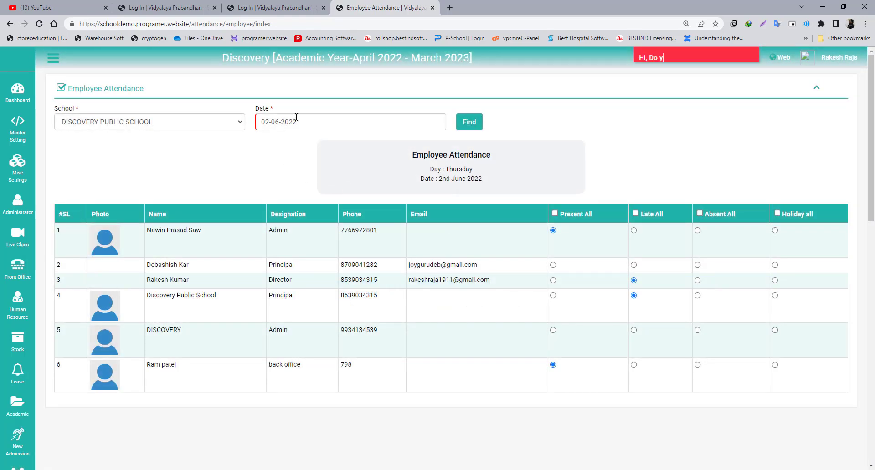
# Step: Load the employee list for 03-06-2022 and try to mark the employees with serial numbers 2 to 5 individually as on holiday
pyautogui.click(296, 119)
pyautogui.click(347, 178)
pyautogui.click(466, 123)
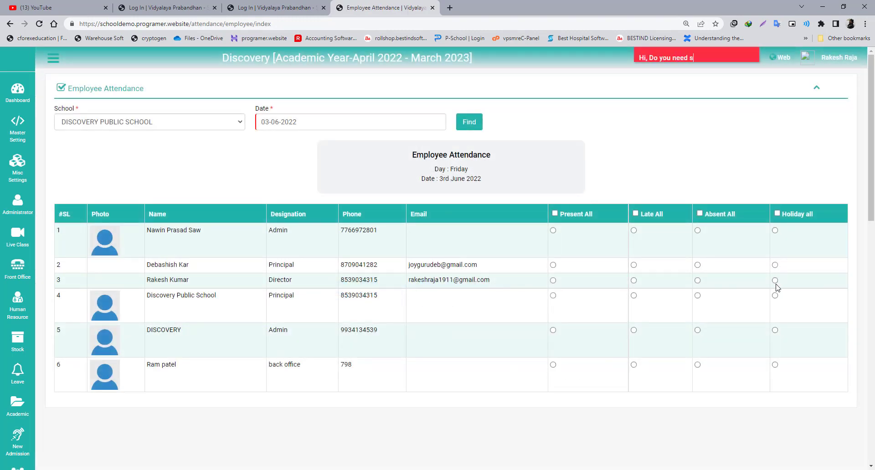
pyautogui.click(775, 265)
pyautogui.click(775, 281)
pyautogui.click(775, 295)
pyautogui.moveTo(775, 320); pyautogui.dragTo(773, 334)
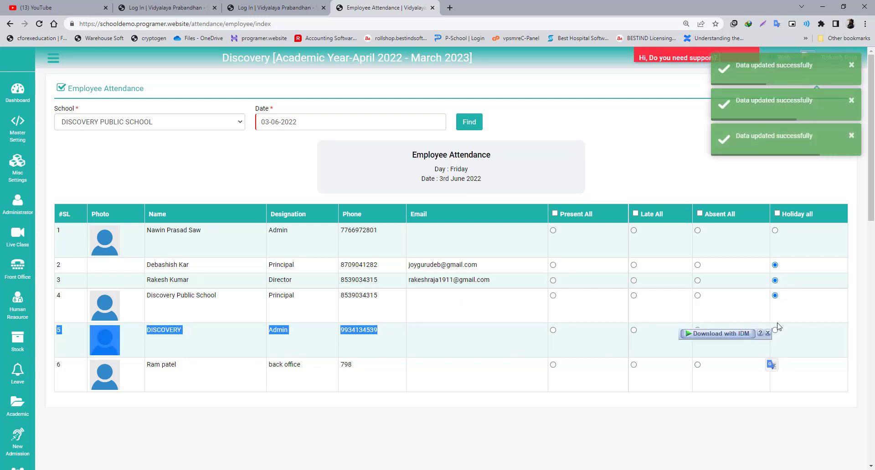
pyautogui.click(775, 330)
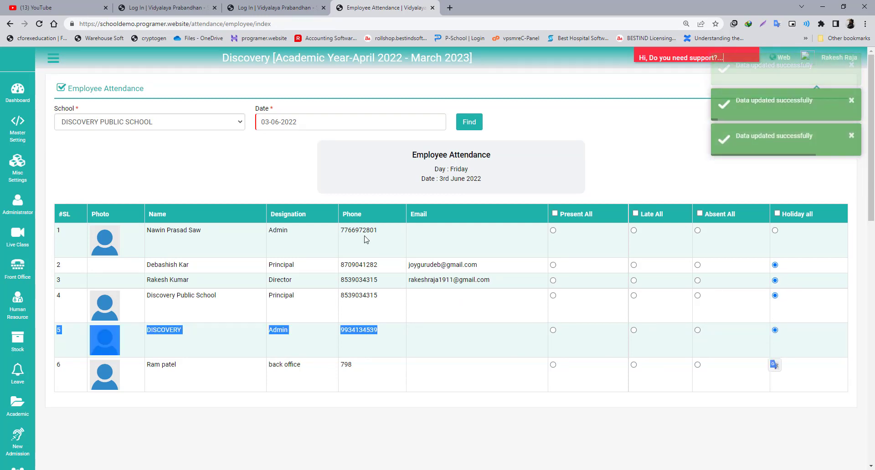
# Step: Reload the employee list for 03-06-2022 and for 02-06-2022 to compare which attendance marks are saved
pyautogui.click(259, 173)
pyautogui.click(467, 126)
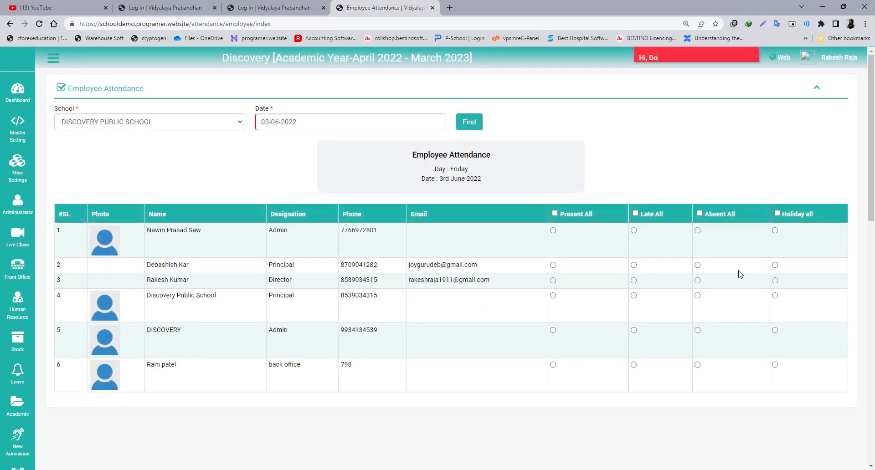
pyautogui.click(349, 124)
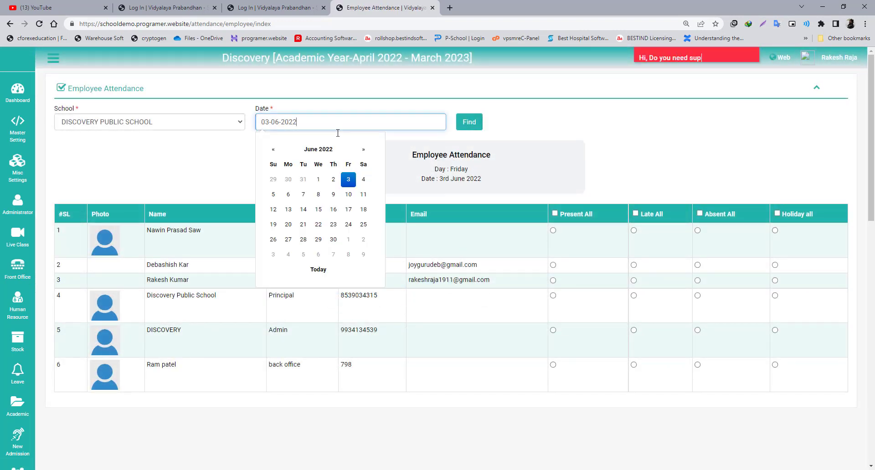
pyautogui.click(334, 179)
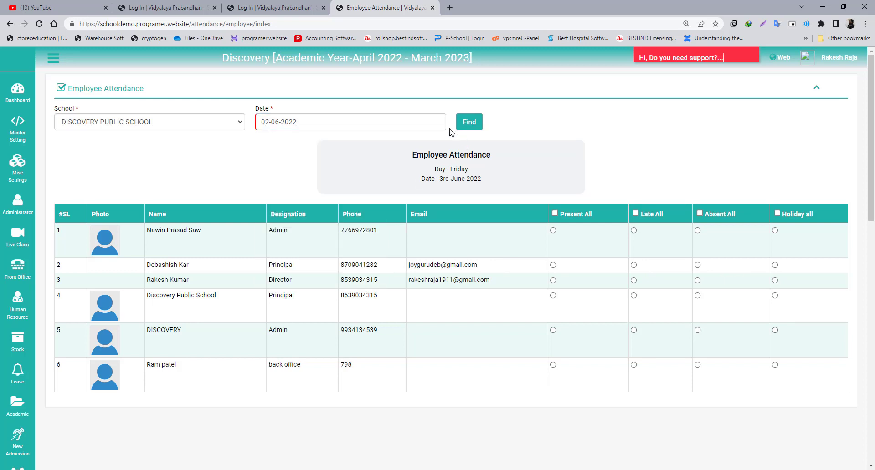
pyautogui.click(463, 128)
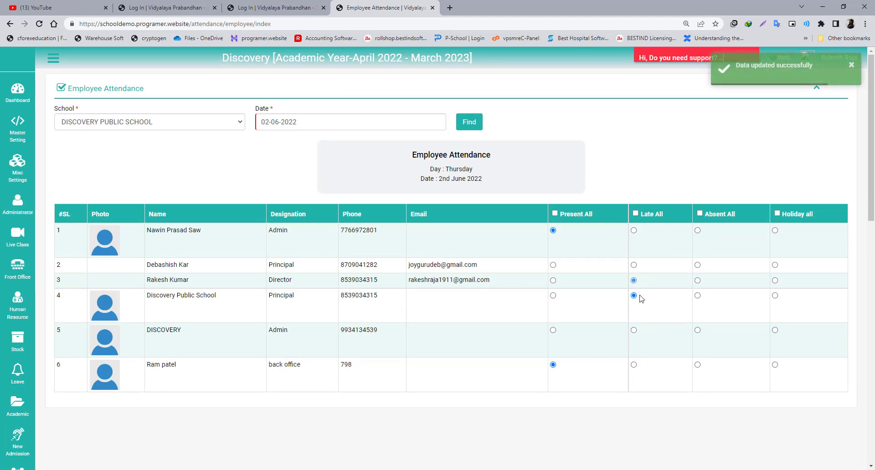
pyautogui.click(360, 122)
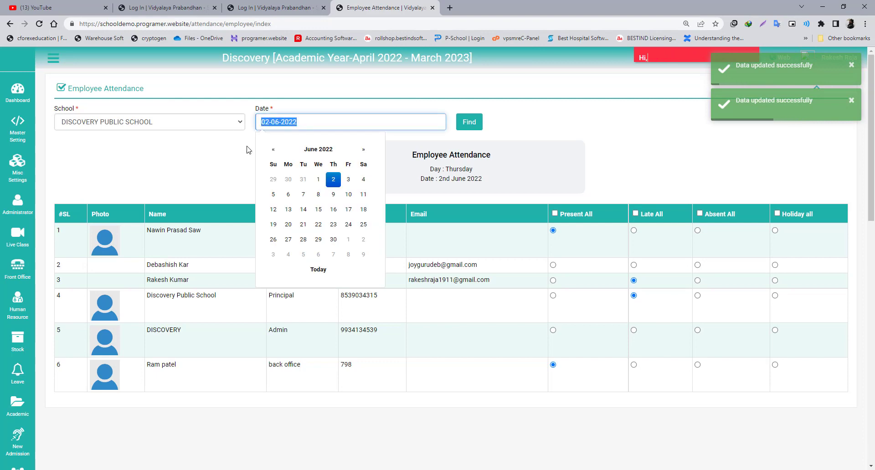
pyautogui.click(466, 129)
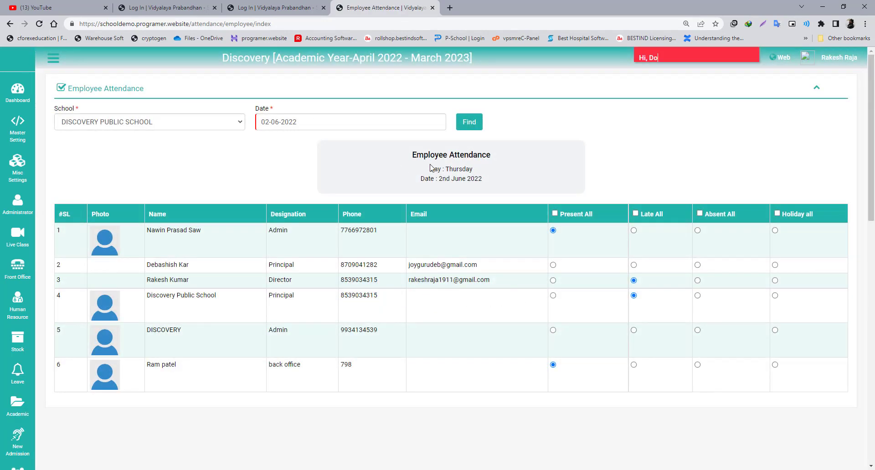
# Step: Open the Absent Email page from the attendance section and look over its Send Email form and email list
pyautogui.scroll(-2, 489, 265)
pyautogui.scroll(2, 456, 259)
pyautogui.scroll(-4, 445, 173)
pyautogui.scroll(4, 438, 173)
pyautogui.scroll(-4, 113, 377)
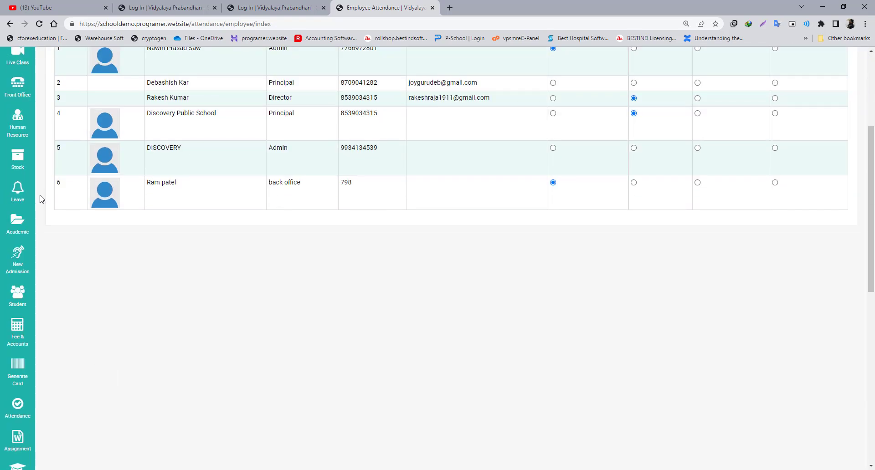
pyautogui.scroll(-3, 12, 314)
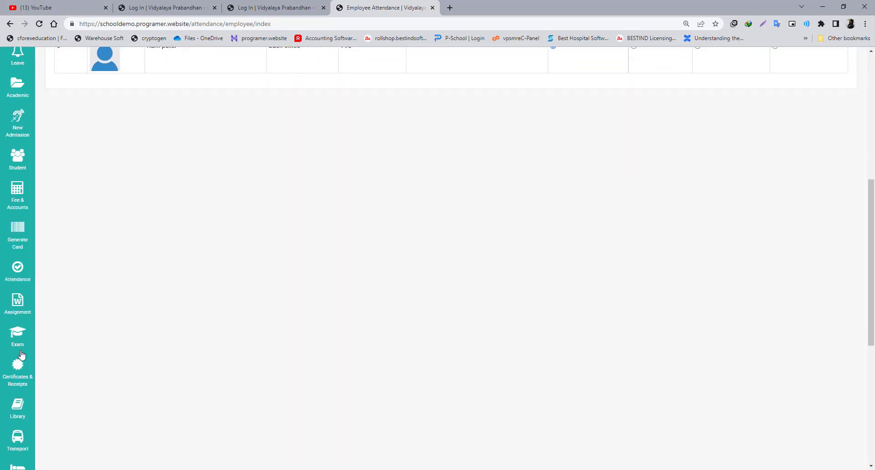
pyautogui.moveTo(13, 273)
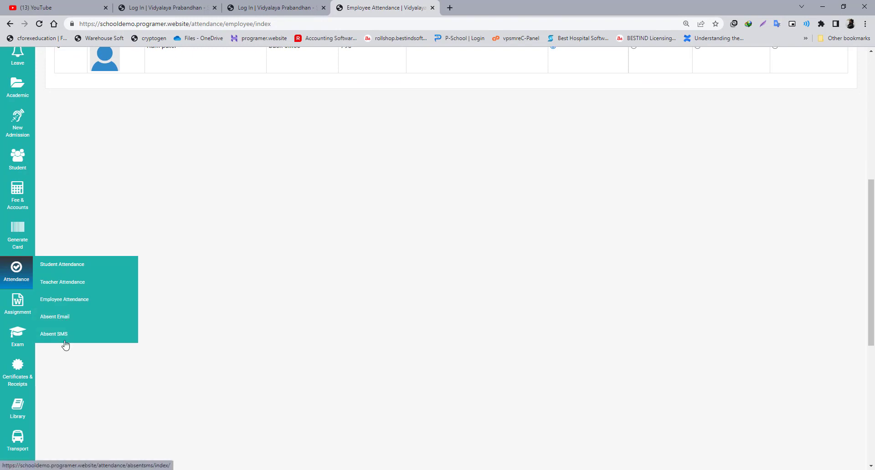
pyautogui.click(59, 319)
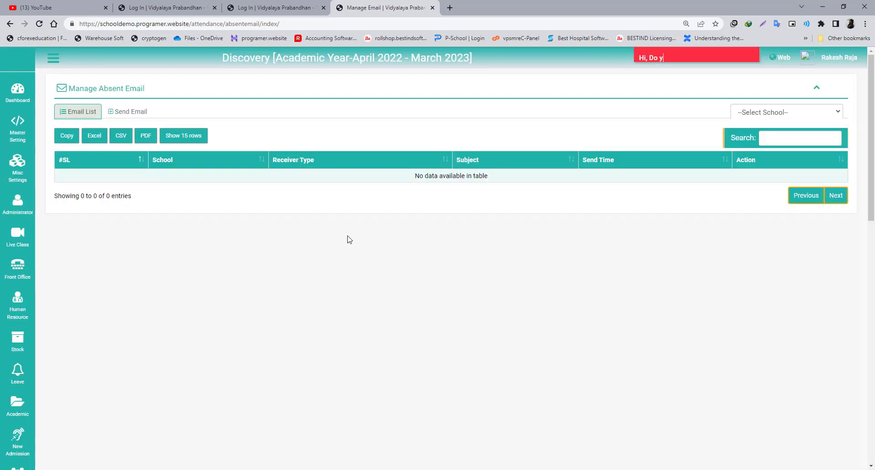
pyautogui.click(122, 113)
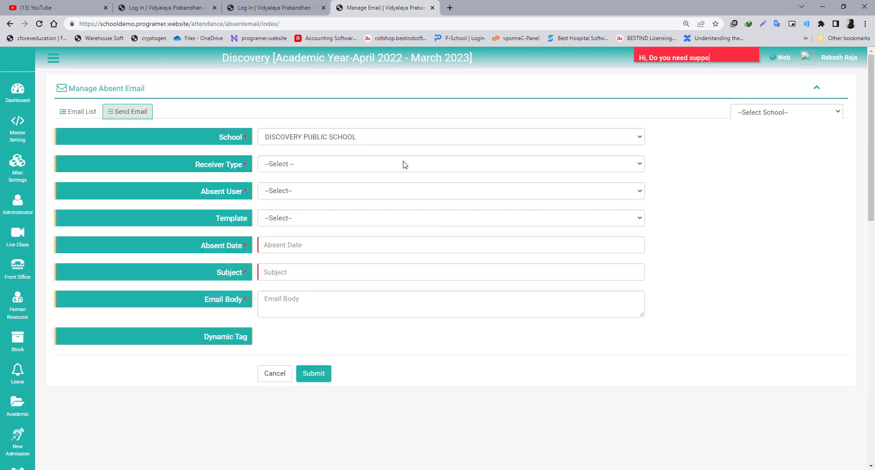
pyautogui.click(79, 112)
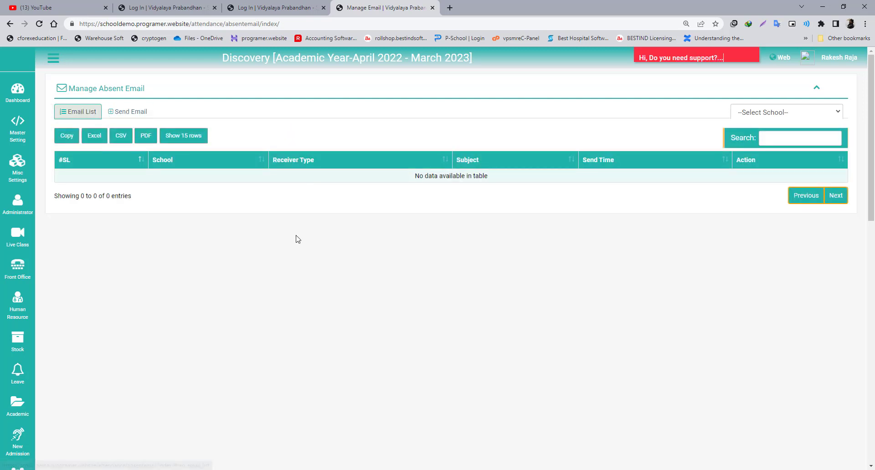
# Step: Start a new absent email for DISCOVERY PUBLIC SCHOOL with receiver type Student and examine the dynamic tags offered for it
pyautogui.scroll(-1, 219, 213)
pyautogui.scroll(1, 362, 277)
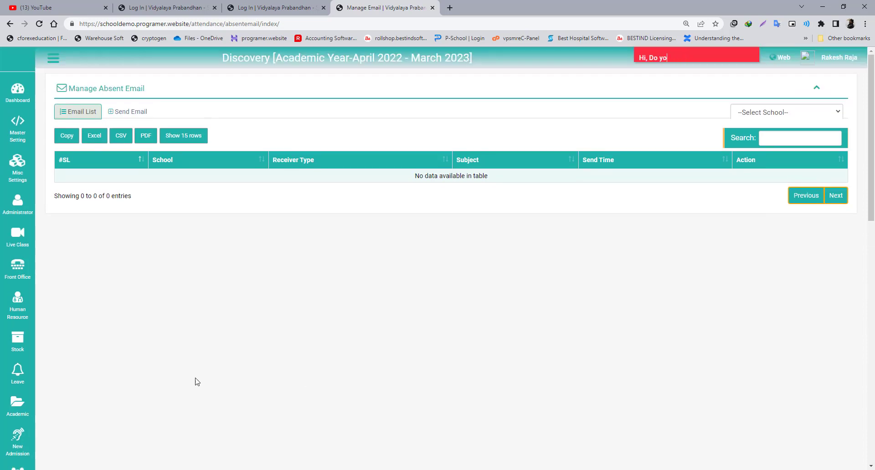
pyautogui.click(135, 115)
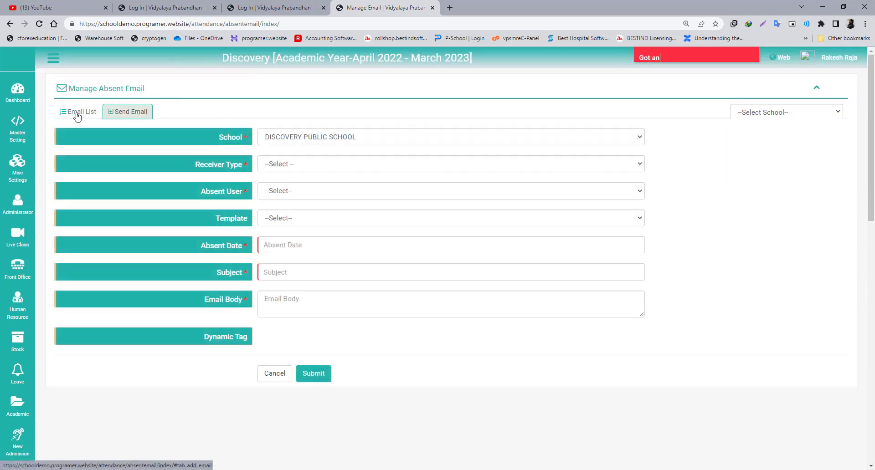
pyautogui.click(322, 142)
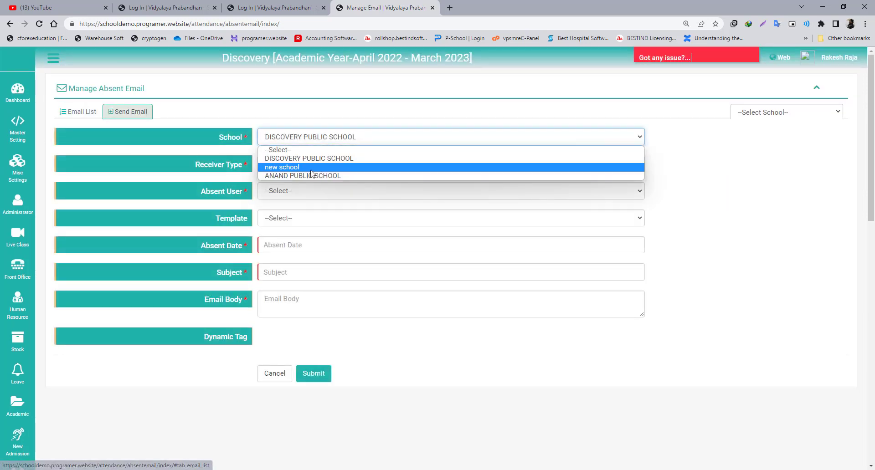
pyautogui.click(310, 158)
pyautogui.click(301, 165)
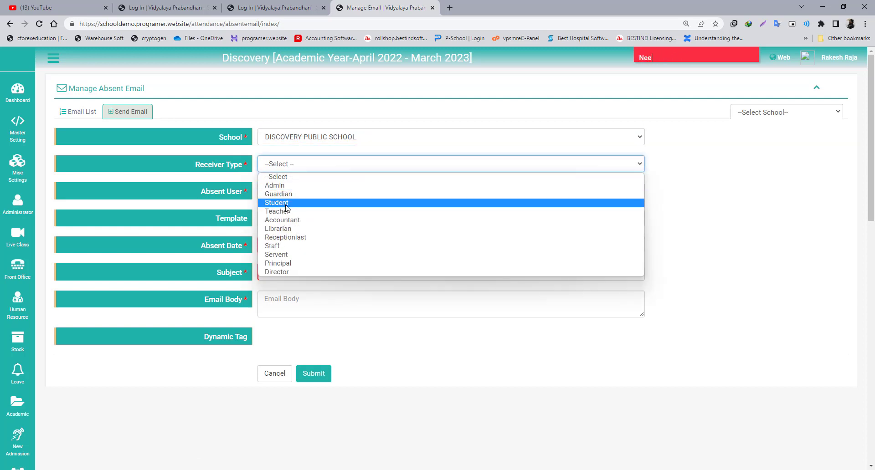
pyautogui.click(284, 205)
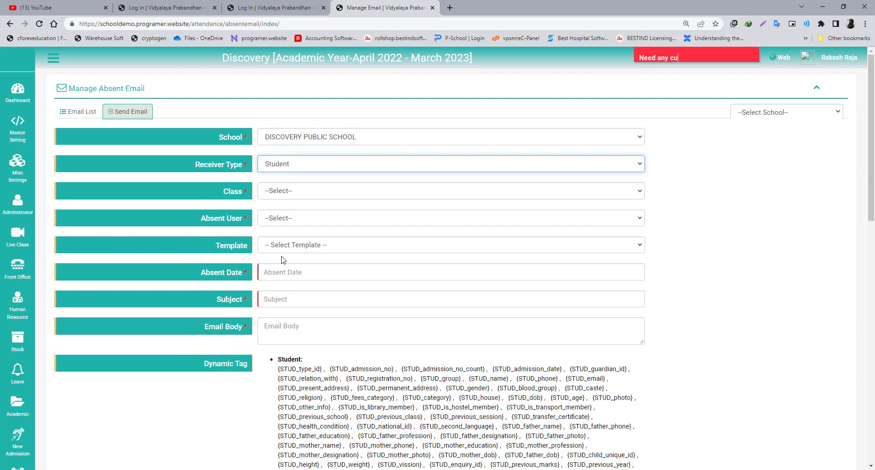
pyautogui.scroll(-3, 286, 255)
pyautogui.scroll(3, 287, 254)
pyautogui.scroll(-6, 274, 198)
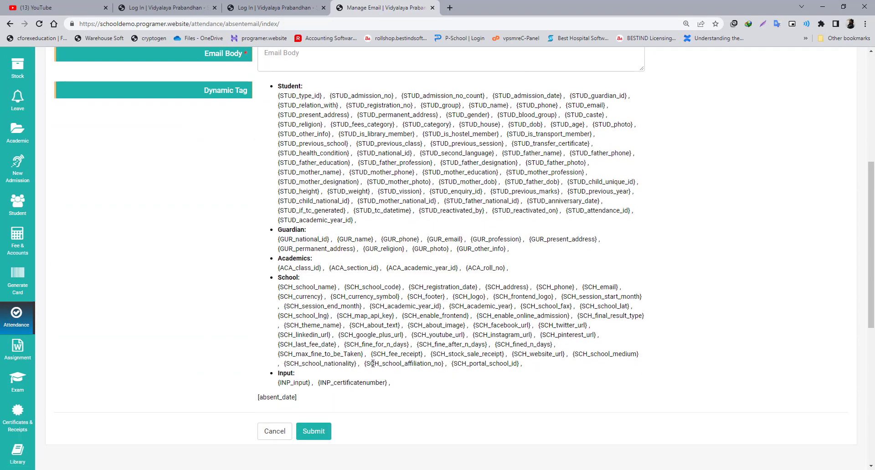
pyautogui.scroll(6, 373, 363)
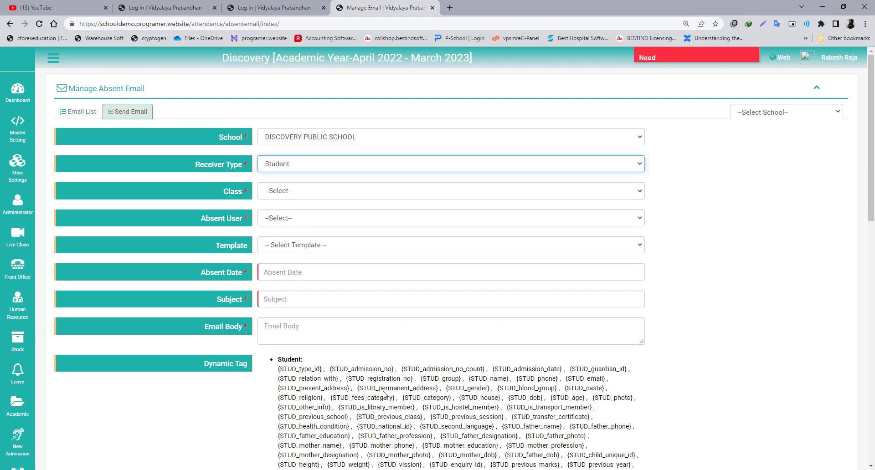
# Step: Try Accountant as the receiver type, change it to Teacher, and look over the dynamic tags offered for each
pyautogui.click(281, 167)
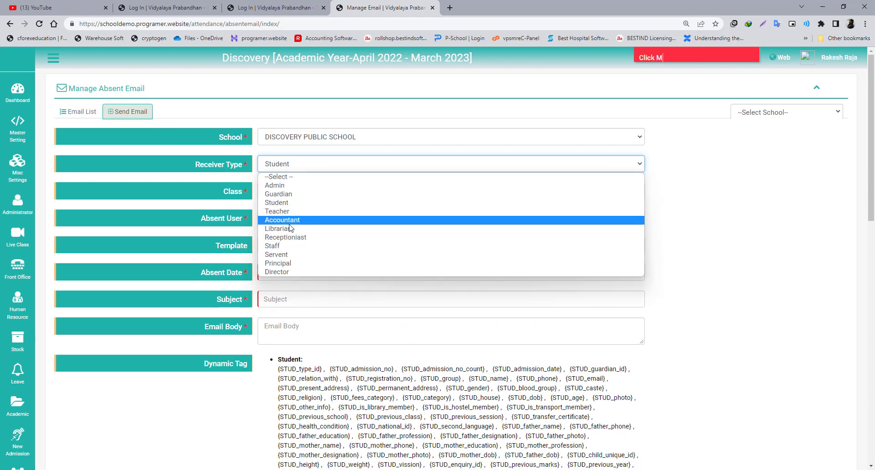
pyautogui.click(287, 222)
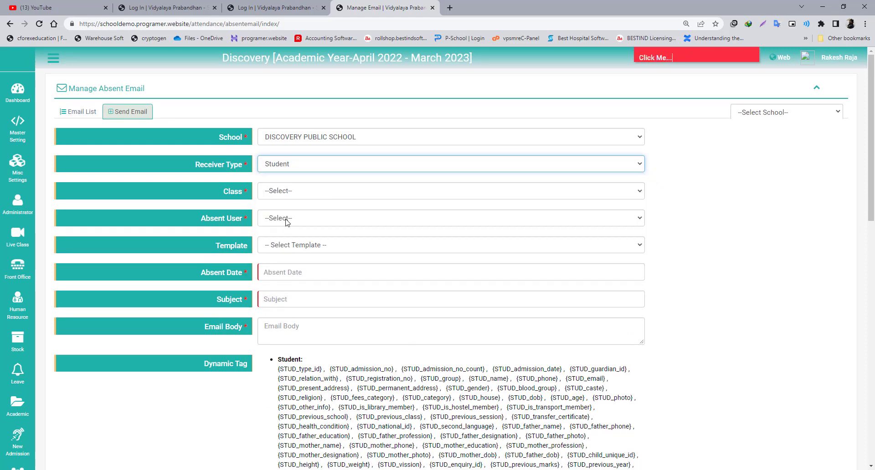
pyautogui.click(287, 166)
pyautogui.click(290, 235)
pyautogui.click(277, 168)
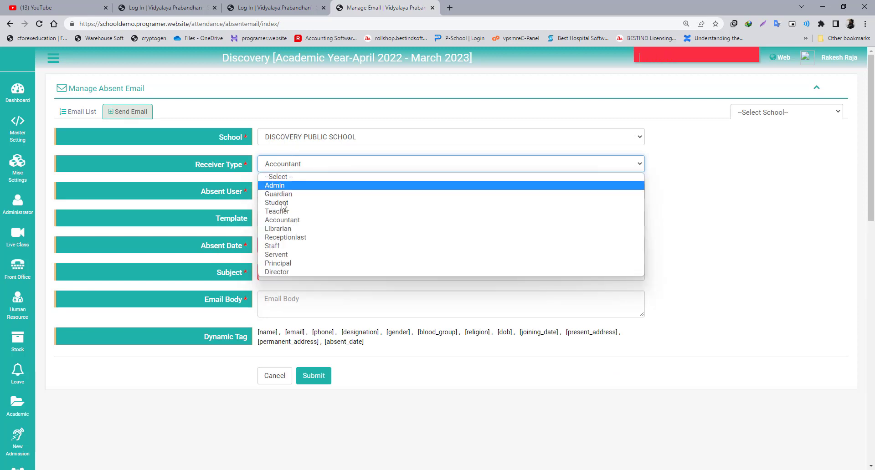
pyautogui.click(297, 220)
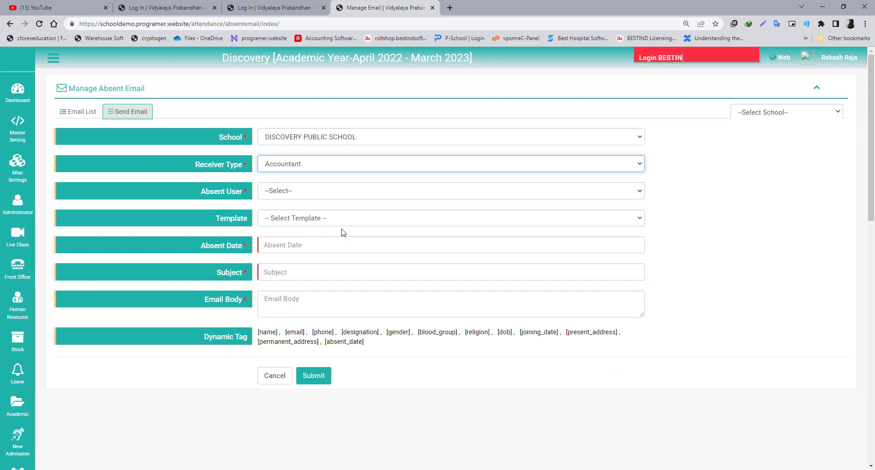
pyautogui.scroll(-2, 373, 237)
pyautogui.scroll(2, 393, 289)
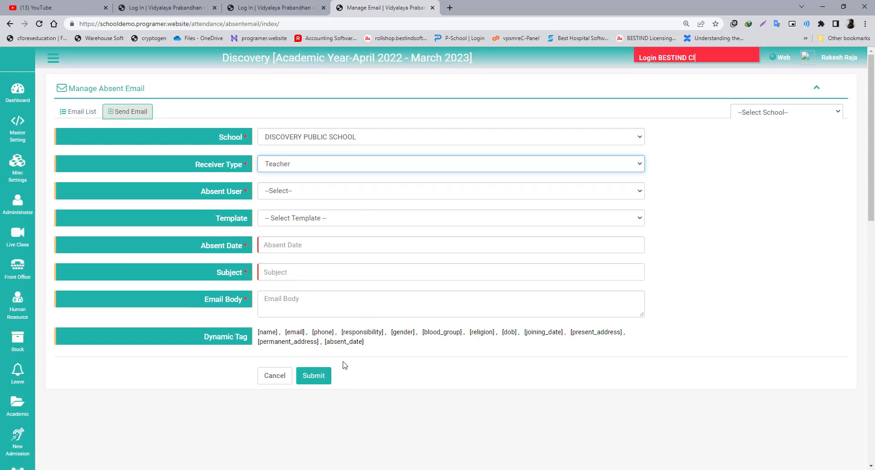
# Step: Choose the last teacher in the list as the absent user and check which email templates are available
pyautogui.click(278, 196)
pyautogui.click(276, 196)
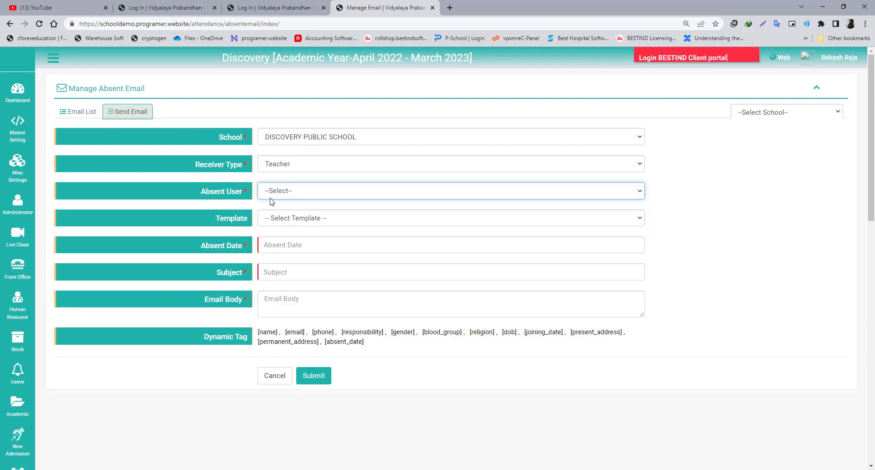
pyautogui.click(270, 196)
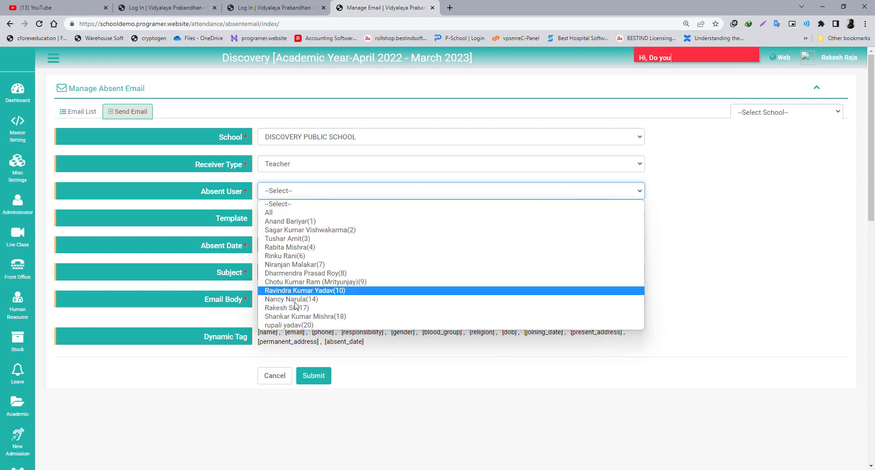
pyautogui.click(296, 325)
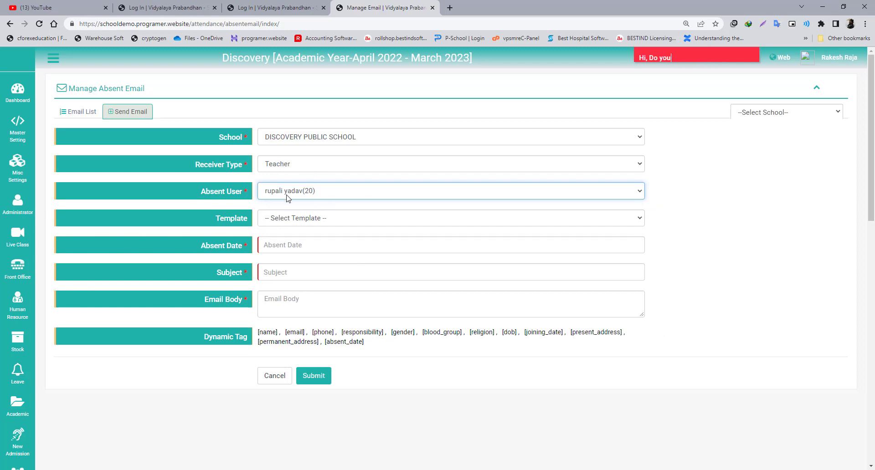
pyautogui.click(287, 221)
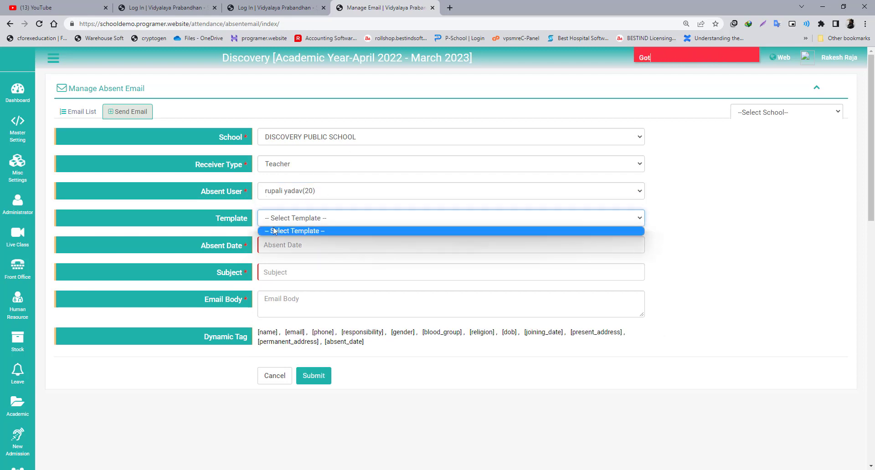
pyautogui.click(274, 230)
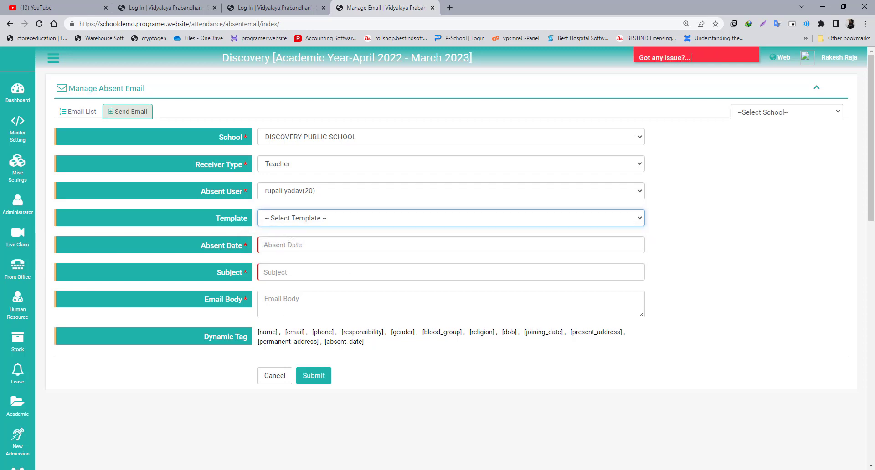
pyautogui.click(274, 249)
pyautogui.click(279, 221)
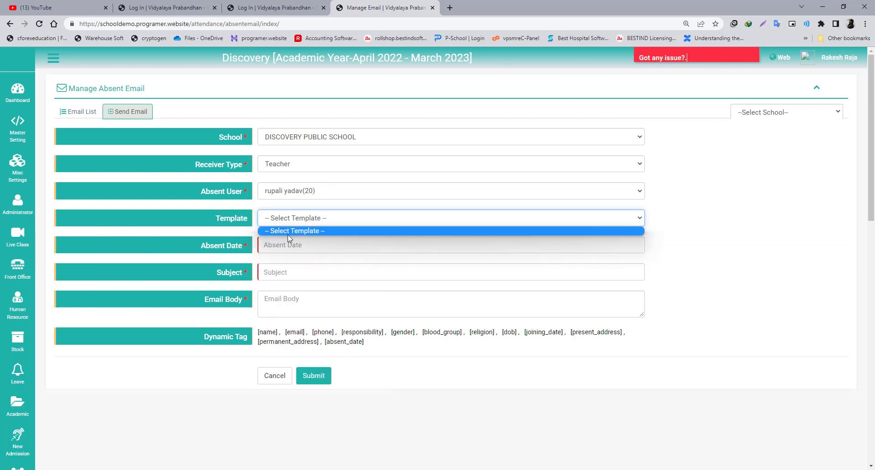
# Step: Set the absent date of the email to 08-06-2022
pyautogui.click(295, 252)
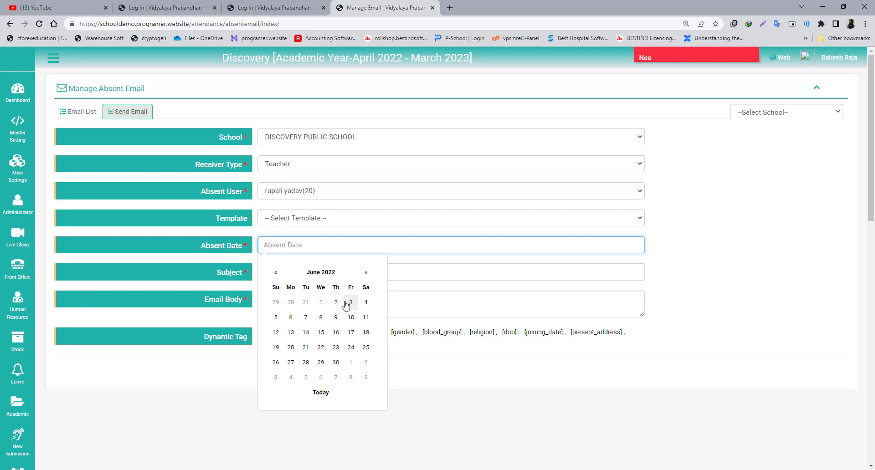
pyautogui.click(336, 304)
pyautogui.doubleClick(282, 249)
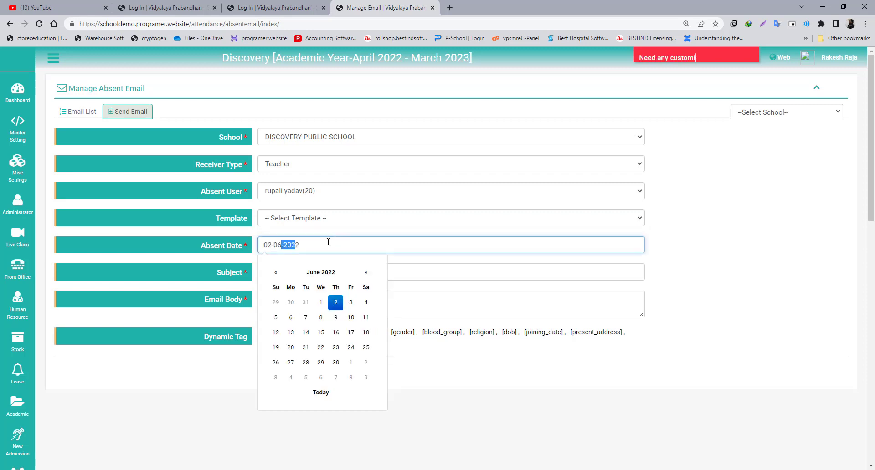
pyautogui.click(321, 318)
# Step: Enter ABSENT MAIL as the email subject and CVDTYKMJHJYU as the email body
pyautogui.click(271, 275)
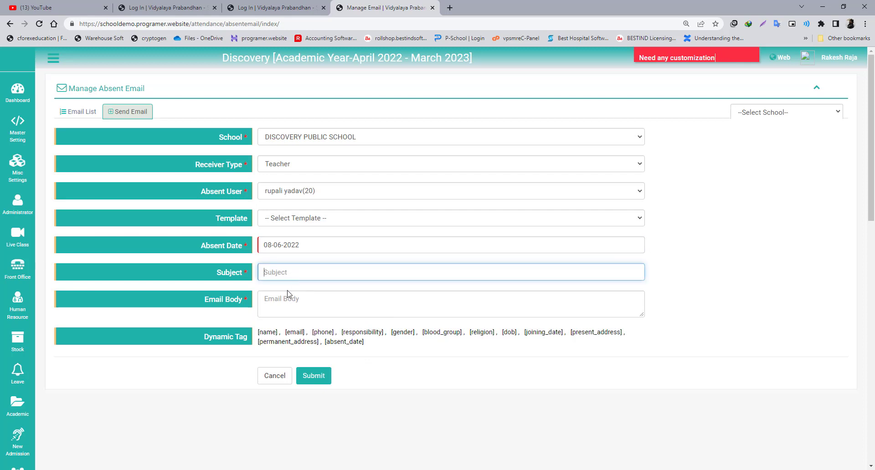
pyautogui.write('ABSENT MAIL')
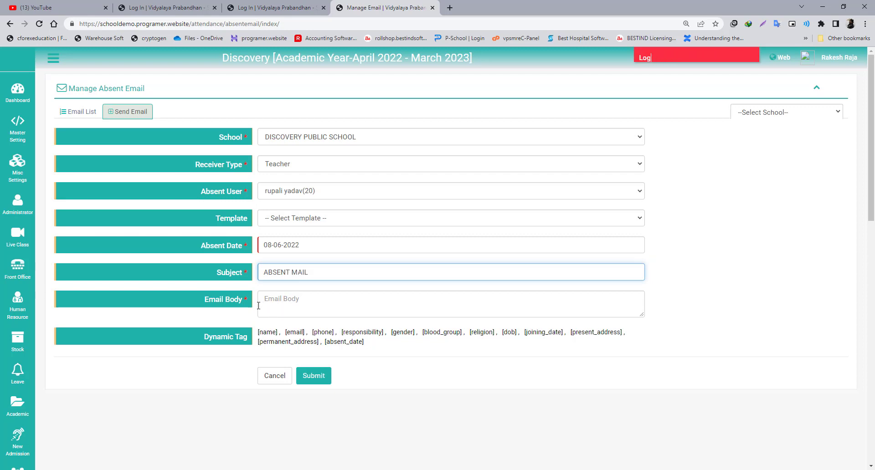
pyautogui.click(259, 306)
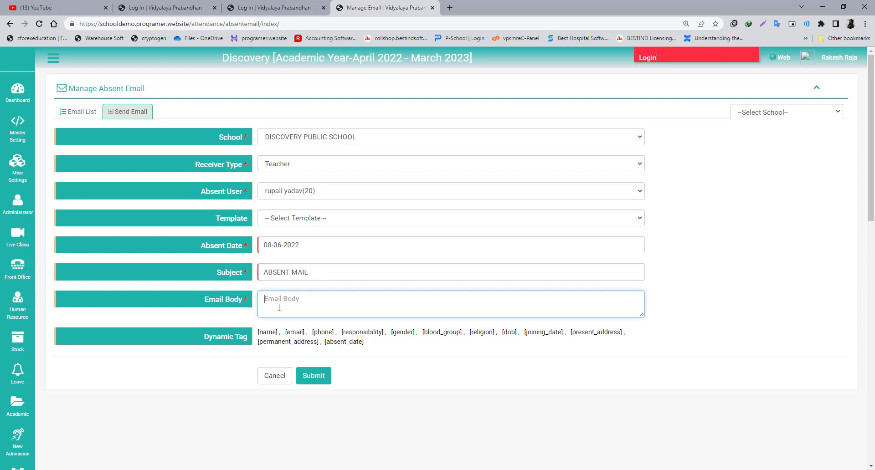
pyautogui.write('CVDTYKMJHJYU')
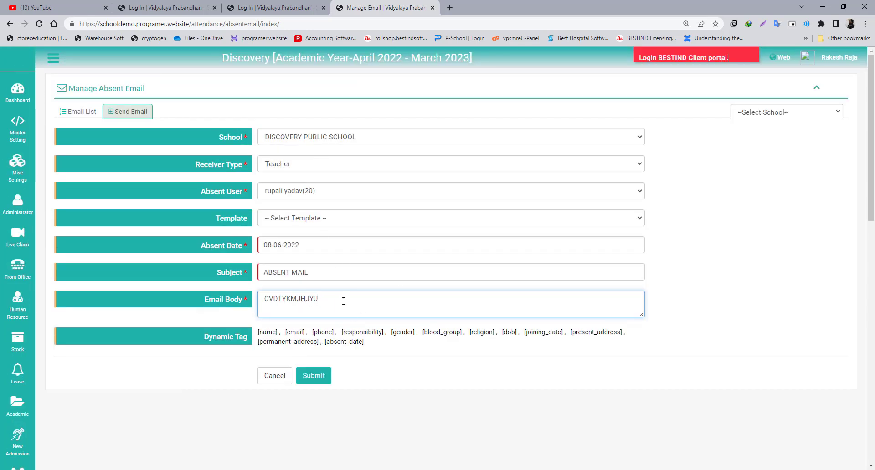
# Step: Submit the absent email and look over its entry in the email list
pyautogui.moveTo(344, 300); pyautogui.dragTo(248, 297)
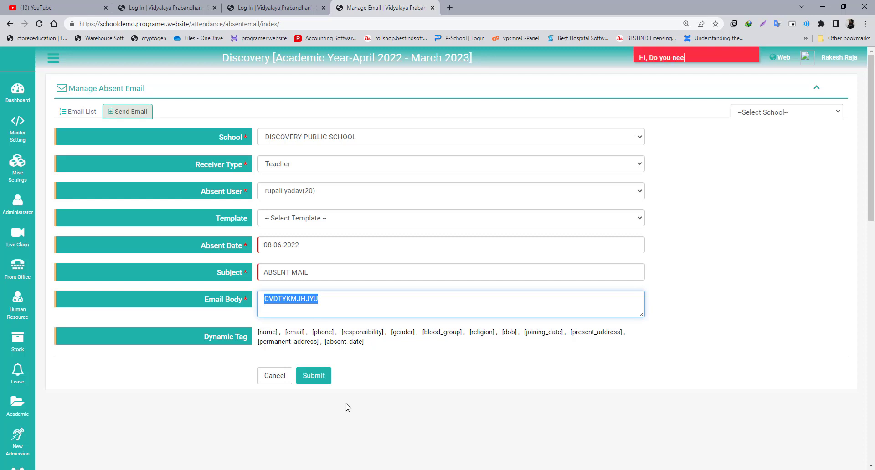
pyautogui.click(318, 384)
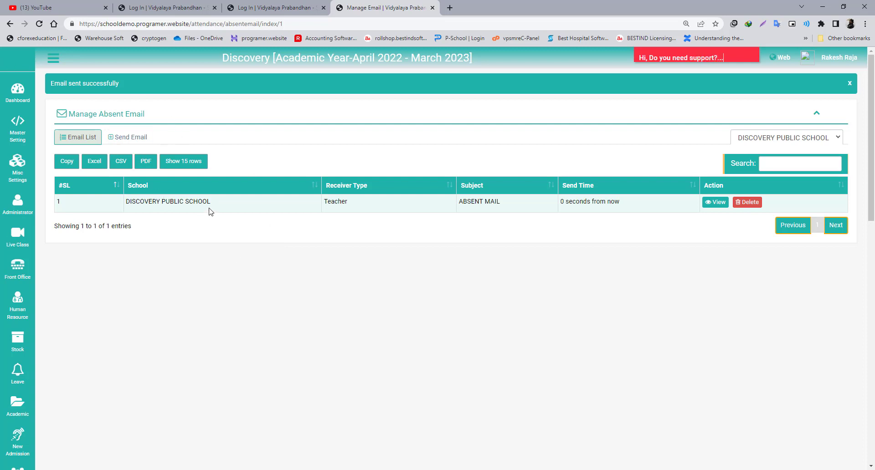
pyautogui.moveTo(216, 203); pyautogui.dragTo(118, 205)
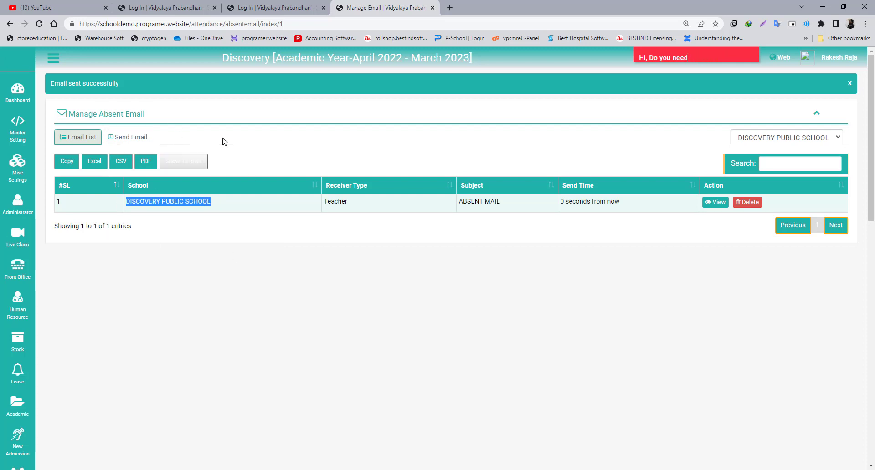
# Step: Open the Absent SMS page from the attendance section and start a new SMS for DISCOVERY PUBLIC SCHOOL
pyautogui.scroll(-2, 68, 319)
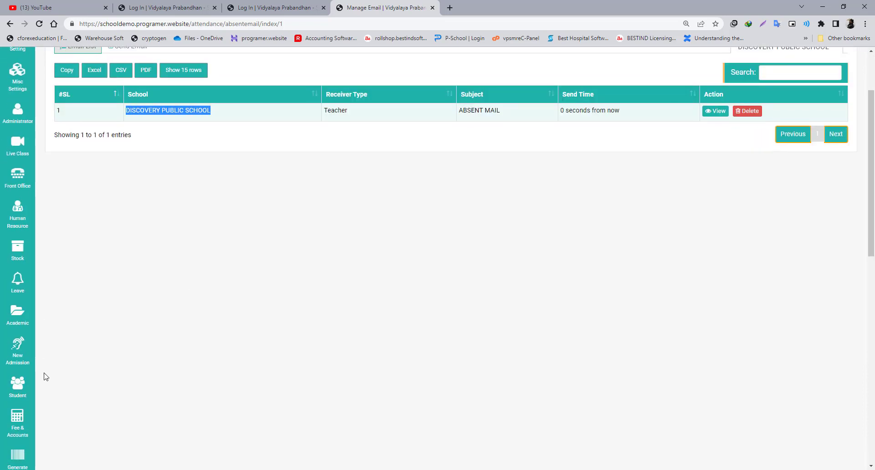
pyautogui.scroll(-4, 39, 360)
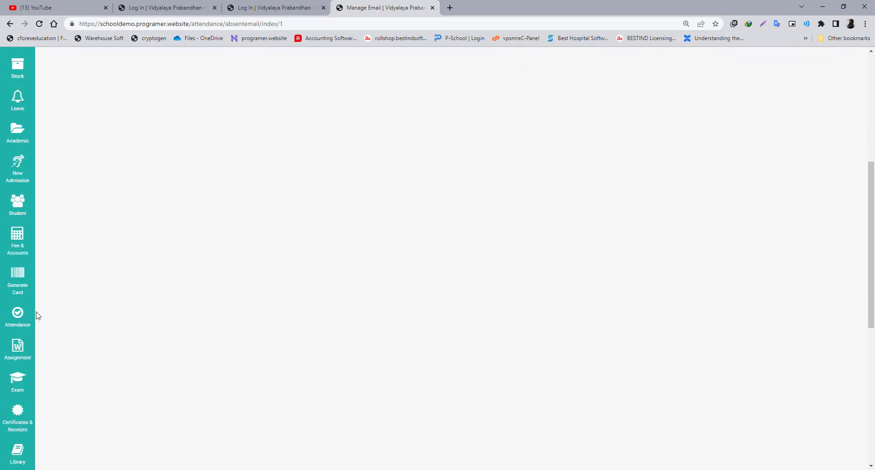
pyautogui.moveTo(19, 315)
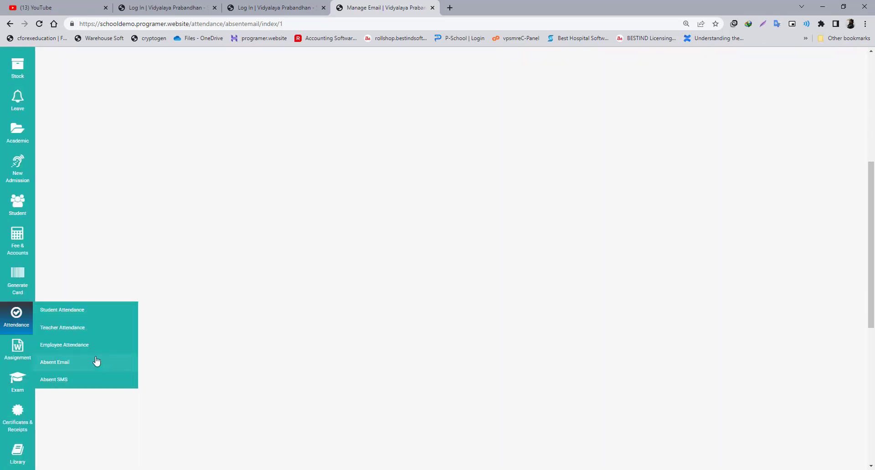
pyautogui.click(56, 385)
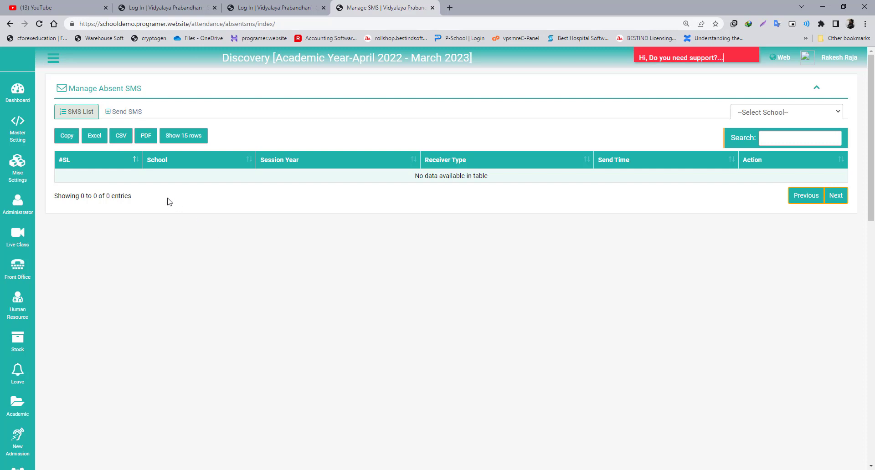
pyautogui.click(117, 114)
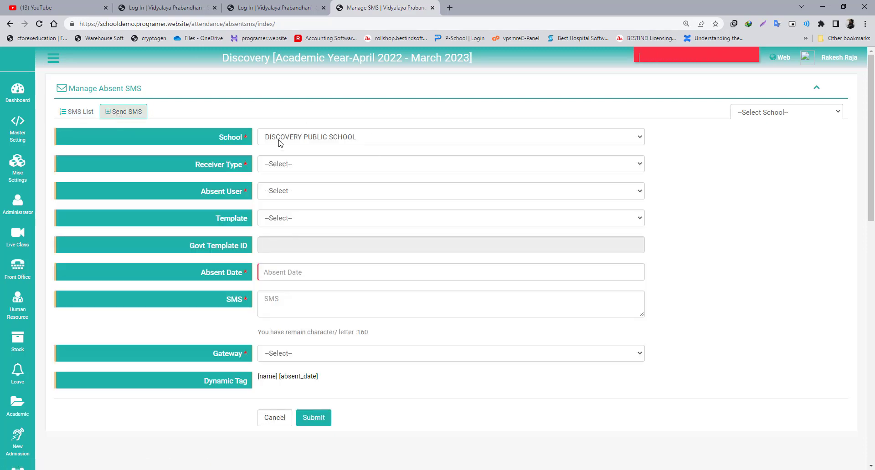
pyautogui.click(273, 143)
pyautogui.click(280, 159)
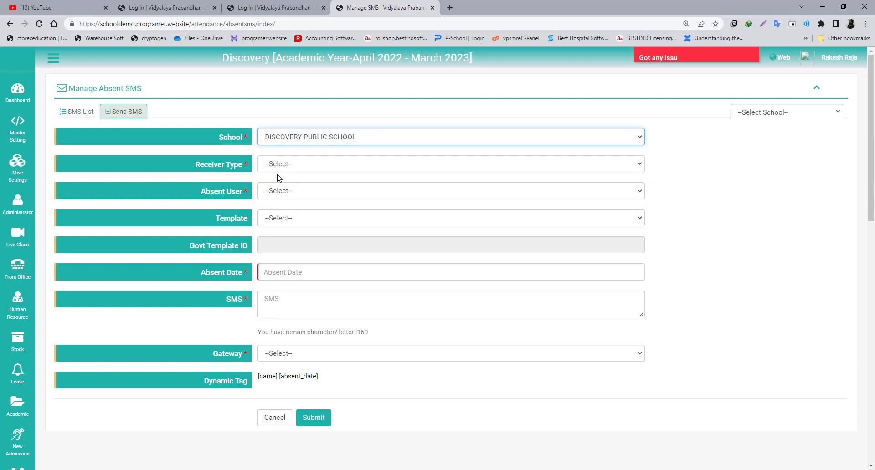
# Step: Set the receiver type to Student and the class to Std. - II, and choose the first listed student as absent user
pyautogui.click(277, 165)
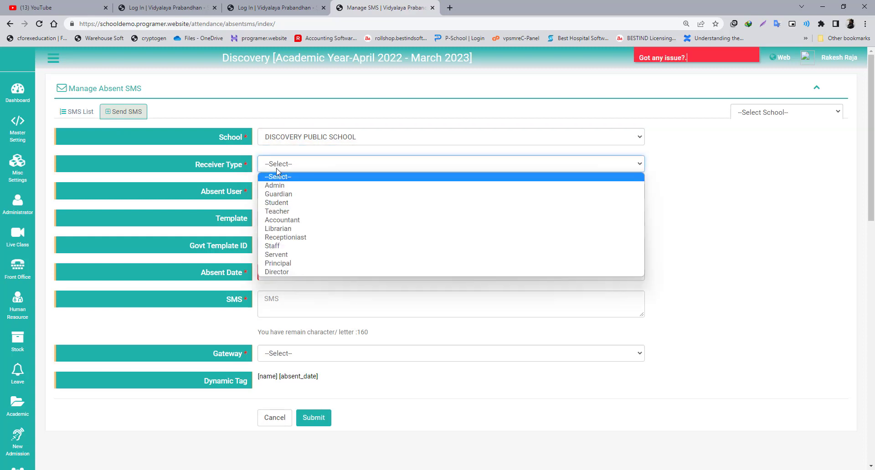
pyautogui.click(279, 202)
pyautogui.click(279, 192)
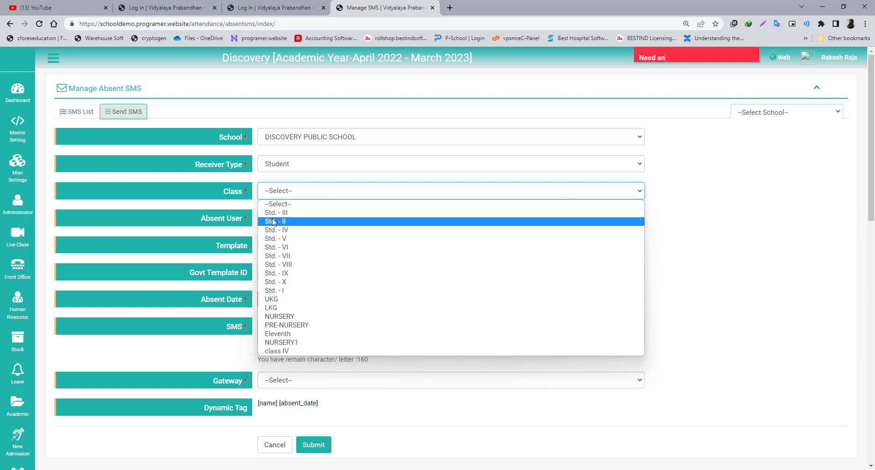
pyautogui.click(274, 222)
pyautogui.click(277, 220)
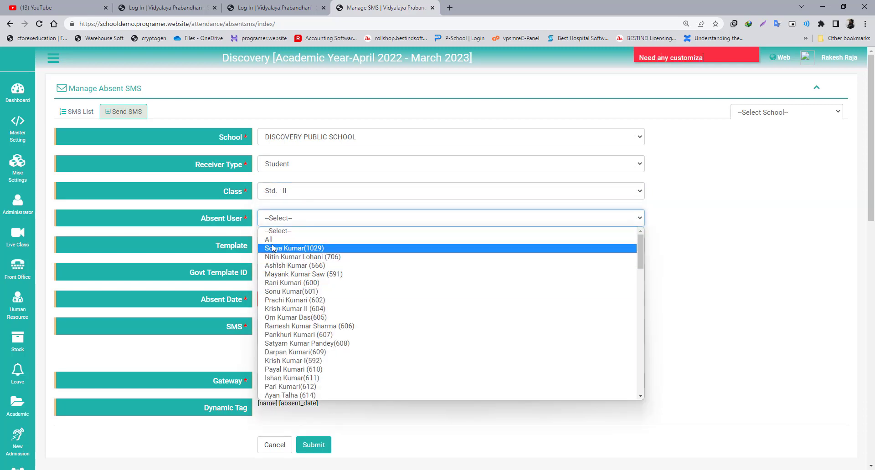
pyautogui.click(274, 249)
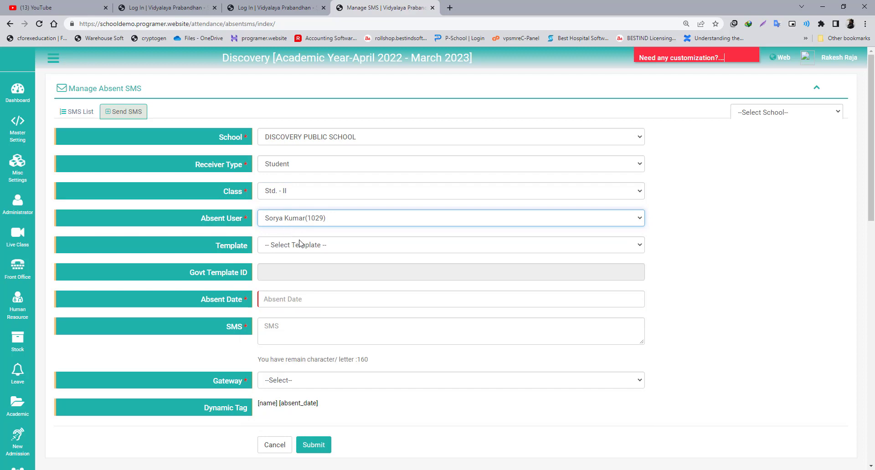
# Step: Check the SMS template choices and set the absent date to 15-06-2022
pyautogui.click(296, 245)
pyautogui.click(285, 258)
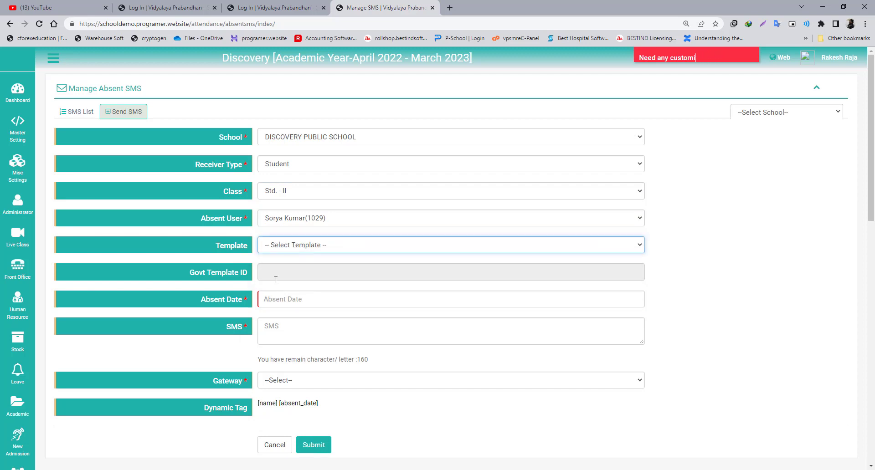
pyautogui.click(281, 278)
pyautogui.scroll(-2, 278, 276)
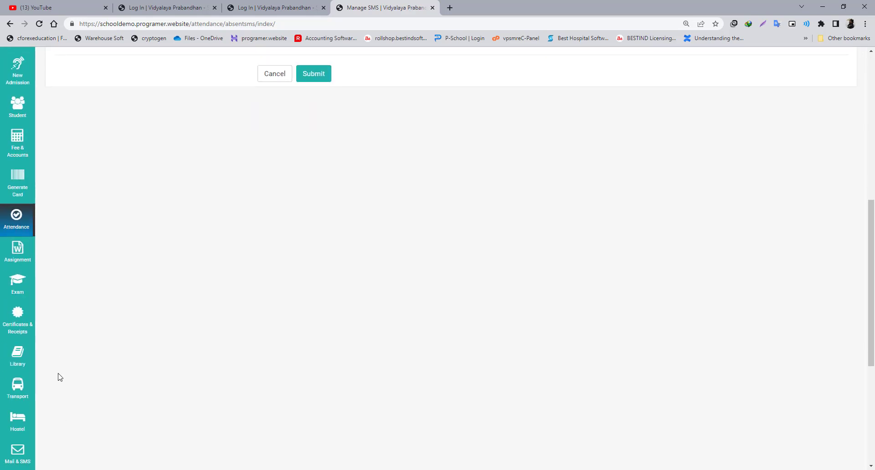
pyautogui.scroll(8, 307, 285)
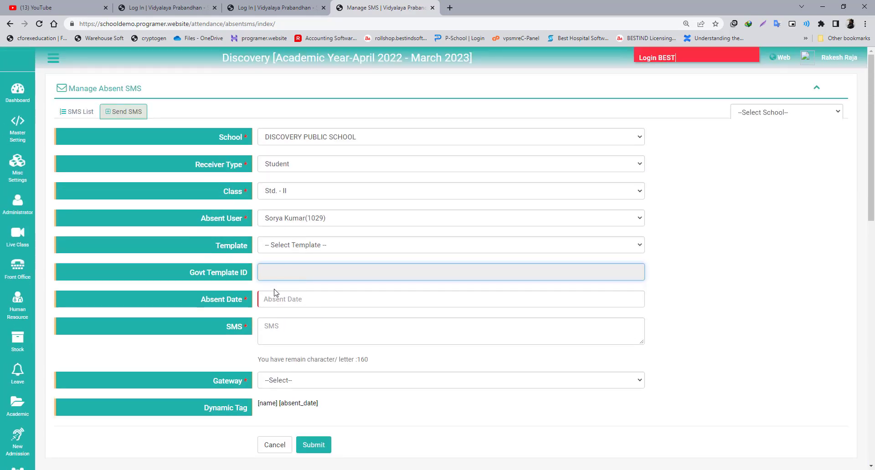
pyautogui.click(285, 301)
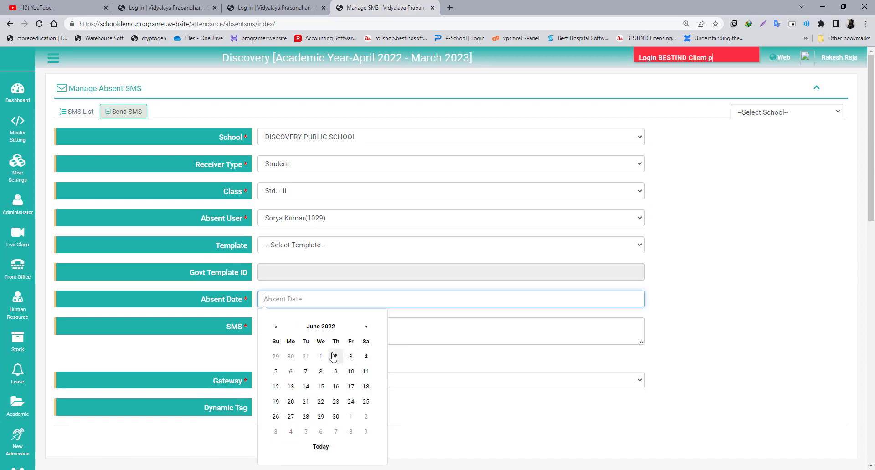
pyautogui.scroll(-2, 335, 358)
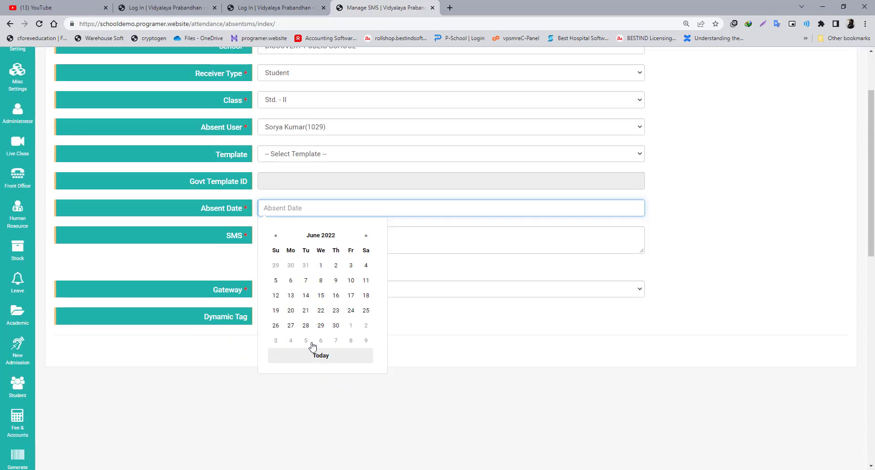
pyautogui.click(321, 295)
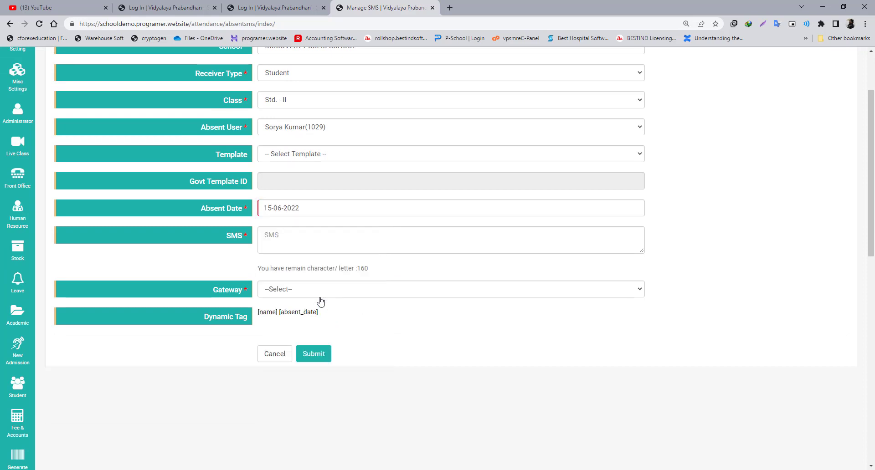
# Step: Enter VSDTEHFHTY as the SMS text
pyautogui.click(272, 244)
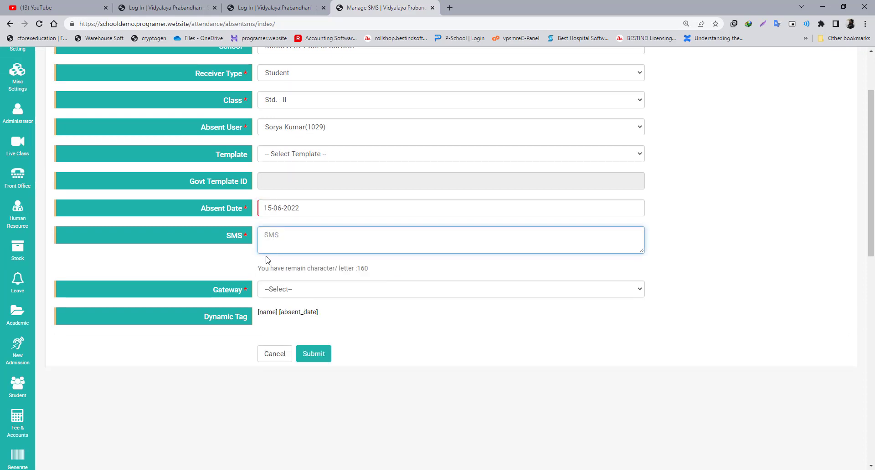
pyautogui.write('FVT')
pyautogui.press('BackSpace')
pyautogui.press('BackSpace')
pyautogui.press('BackSpace')
pyautogui.press('BackSpace')
pyautogui.scroll(2, 263, 245)
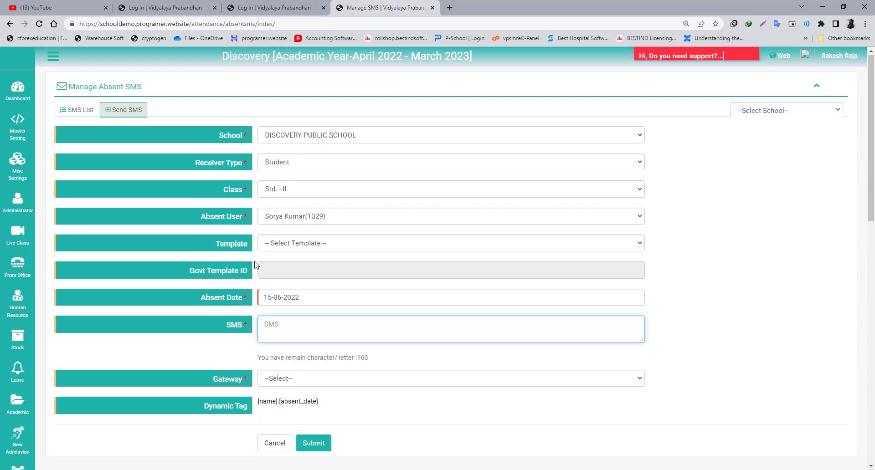
pyautogui.scroll(-1, 256, 266)
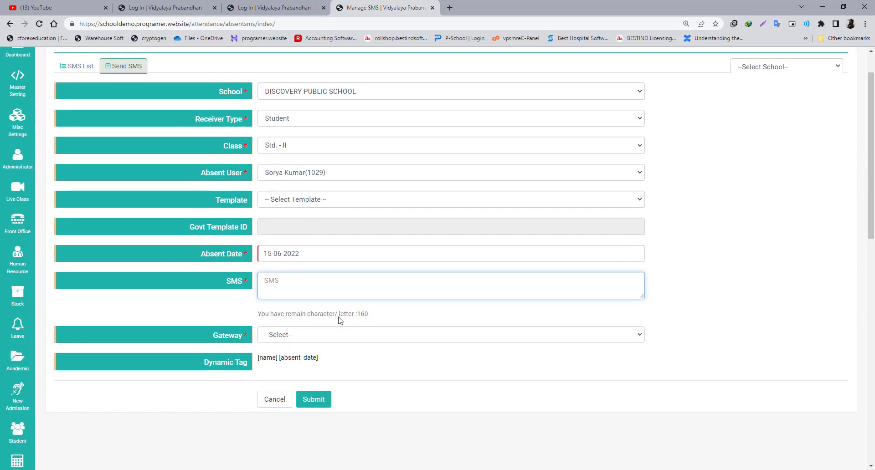
pyautogui.write('VSDTEHFHTY')
pyautogui.scroll(1, 272, 278)
pyautogui.scroll(-1, 293, 250)
# Step: Try to choose a gateway for the absent SMS and submit the form
pyautogui.click(277, 334)
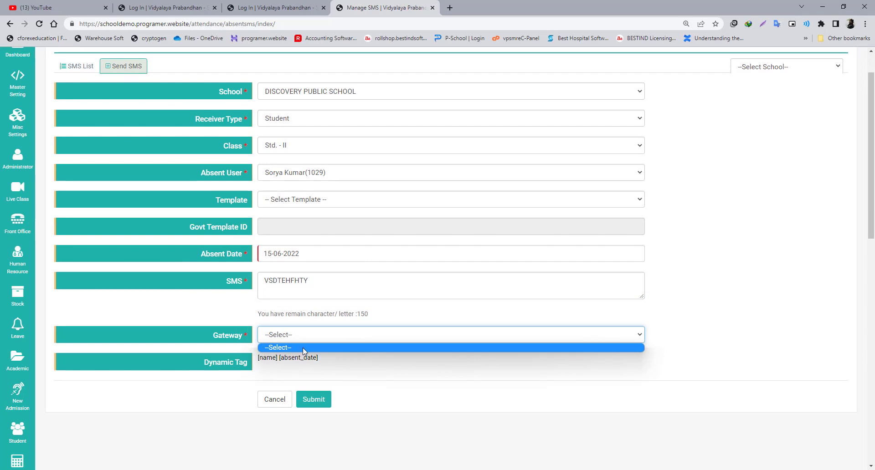
pyautogui.click(273, 348)
pyautogui.click(272, 336)
pyautogui.click(277, 348)
pyautogui.click(286, 378)
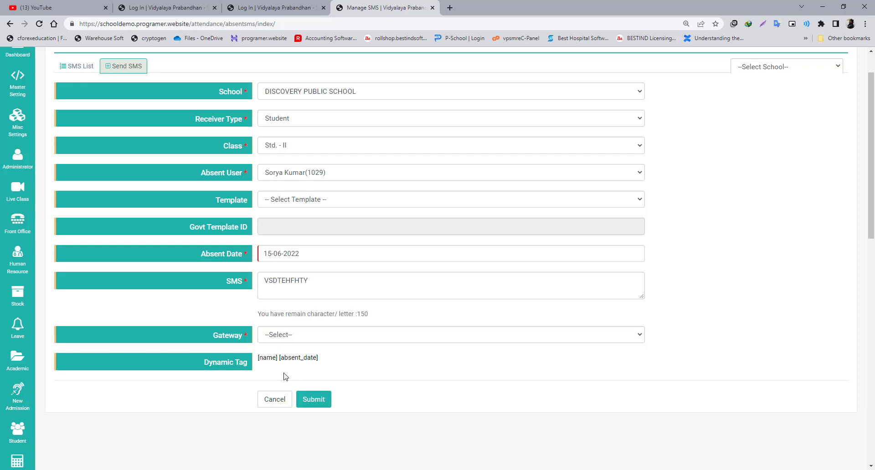
pyautogui.click(318, 406)
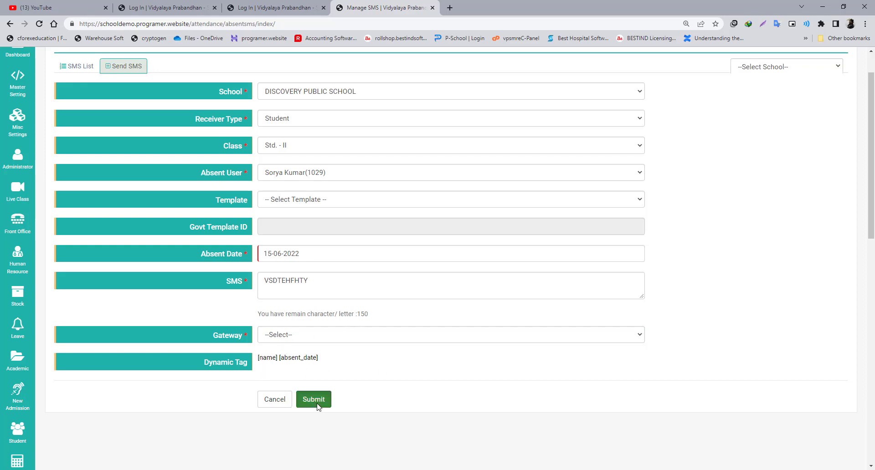
pyautogui.click(280, 340)
pyautogui.click(278, 338)
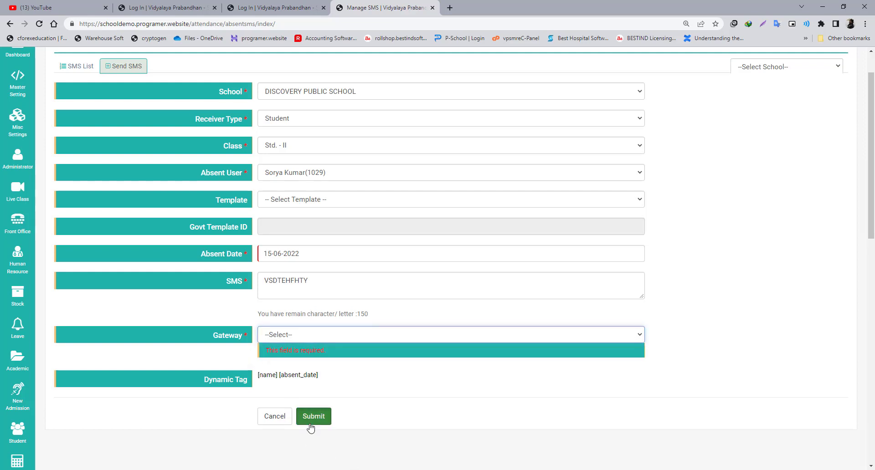
pyautogui.click(305, 341)
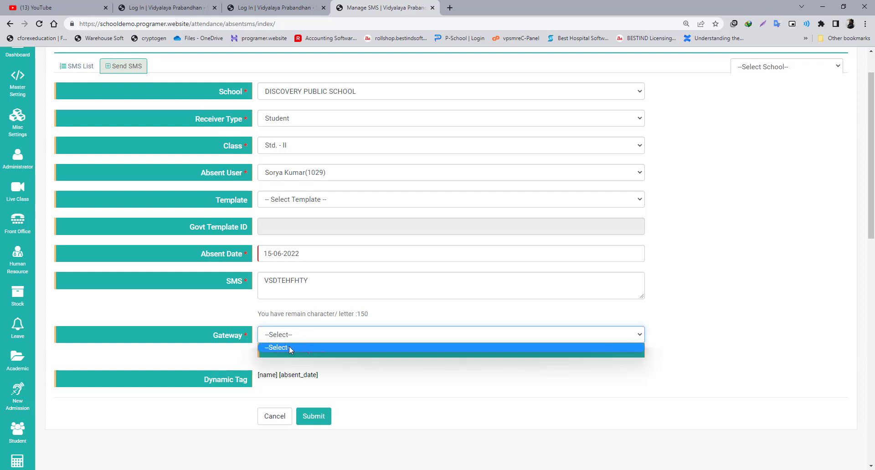
pyautogui.click(290, 349)
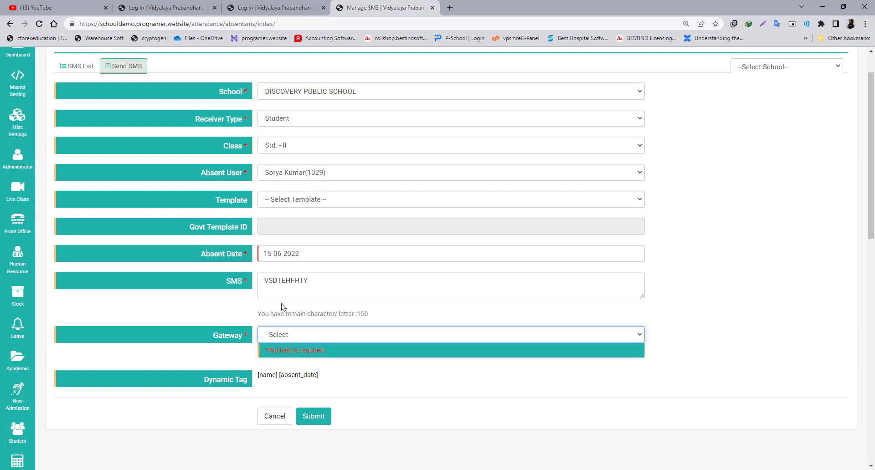
# Step: Replace the SMS text with YOU ARE ABSENT TODAY
pyautogui.click(271, 284)
pyautogui.moveTo(337, 283); pyautogui.dragTo(267, 267)
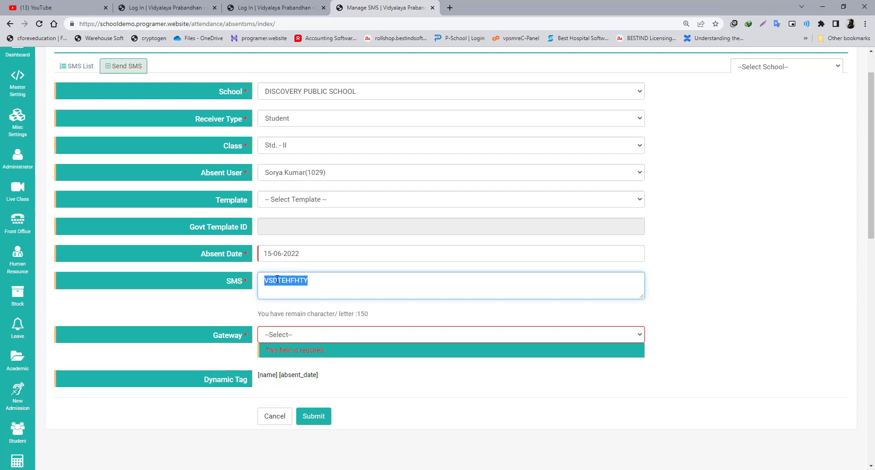
pyautogui.click(381, 304)
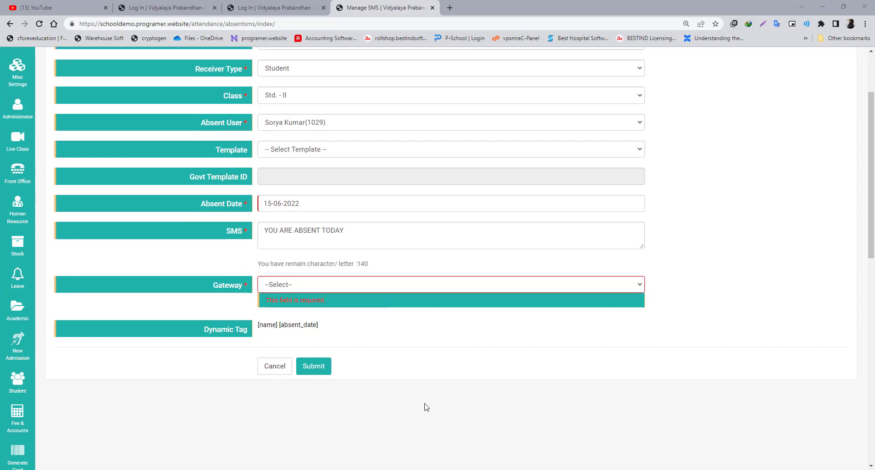
# Step: Open the list of absent SMS messages and look over its entries
pyautogui.scroll(2, 426, 408)
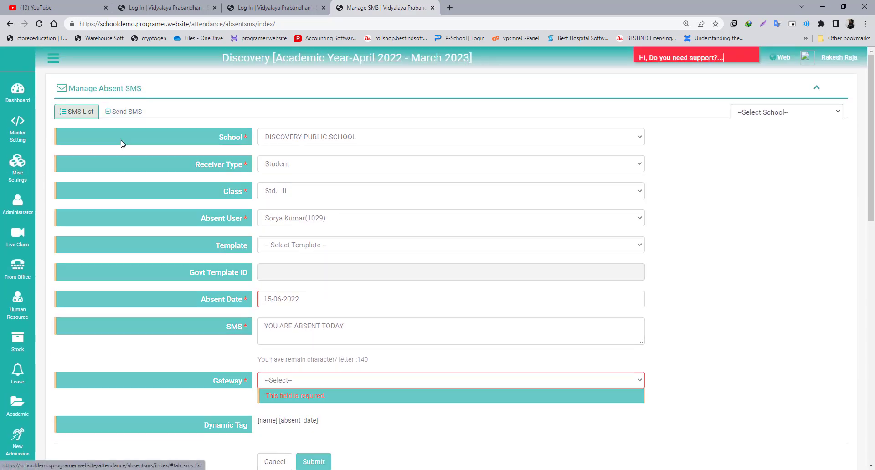
pyautogui.click(77, 112)
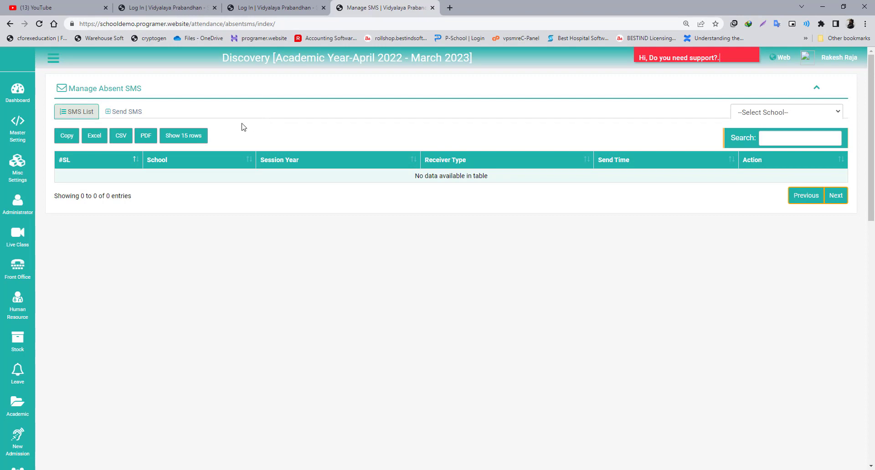
pyautogui.scroll(-6, 242, 127)
pyautogui.scroll(6, 225, 177)
pyautogui.scroll(-5, 66, 406)
pyautogui.scroll(5, 54, 401)
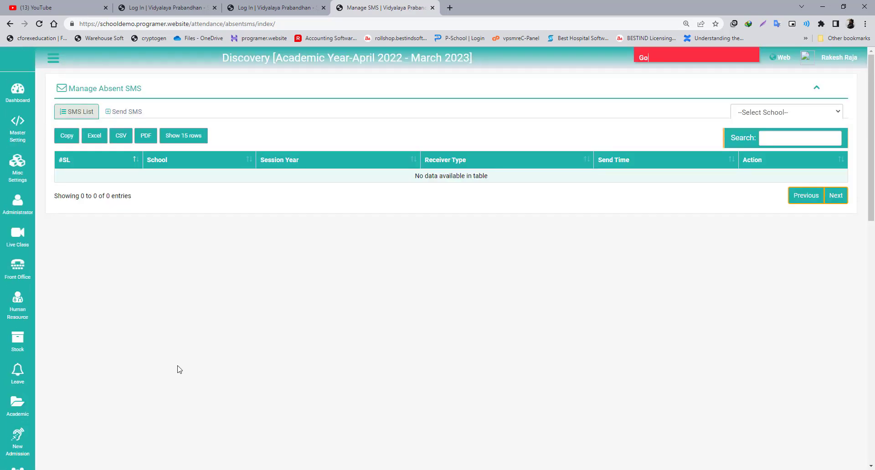